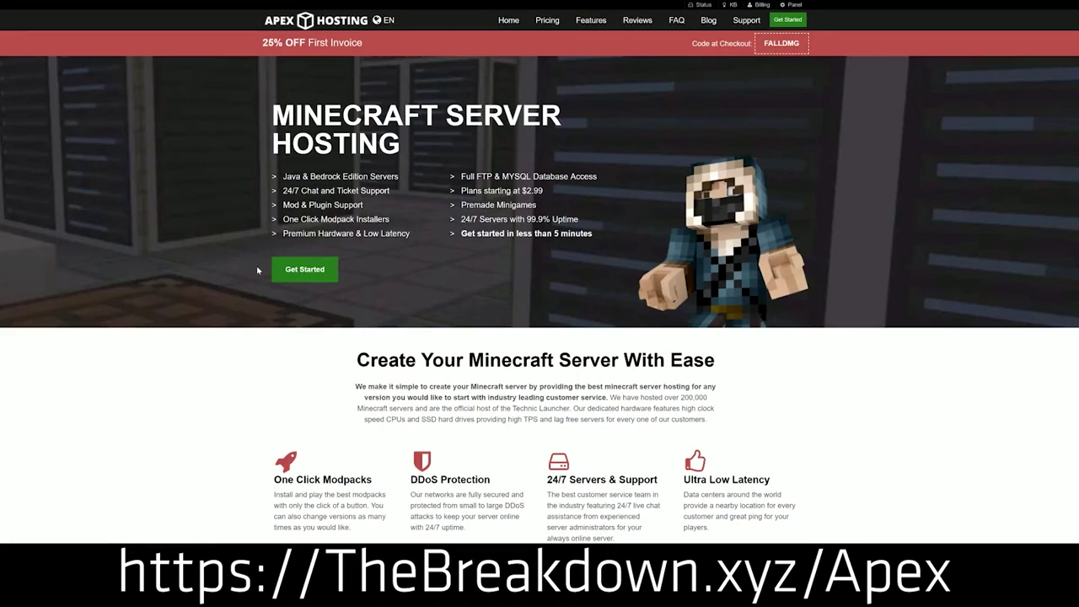
Step: Review the Apex Hosting features and browse the JAR file versions offered for Server 2
scroll(418, 331, down, 2)
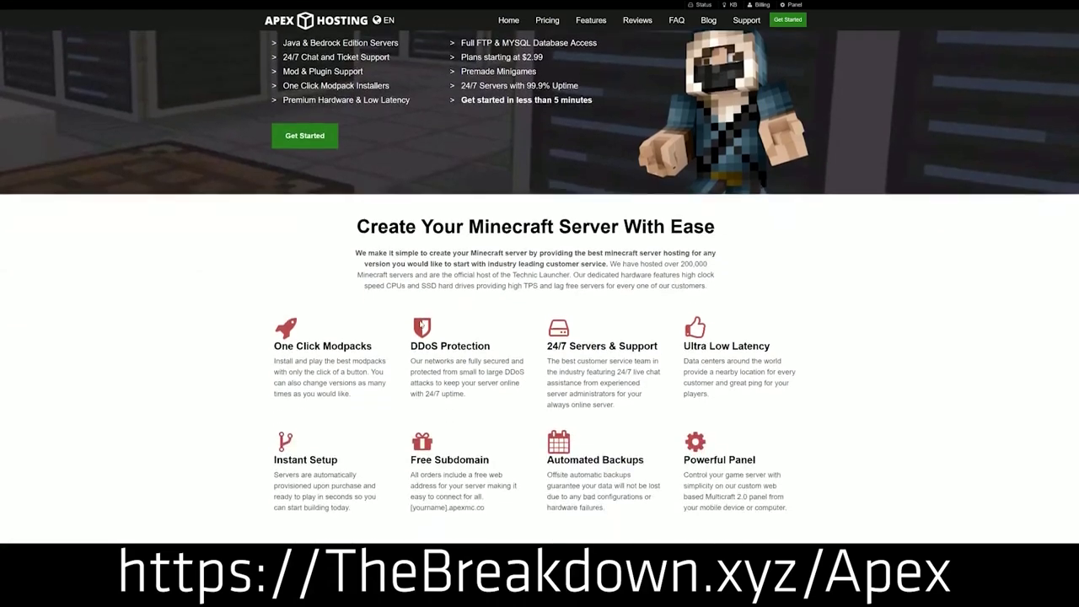
scroll(419, 325, down, 1)
drag(273, 251, 661, 256)
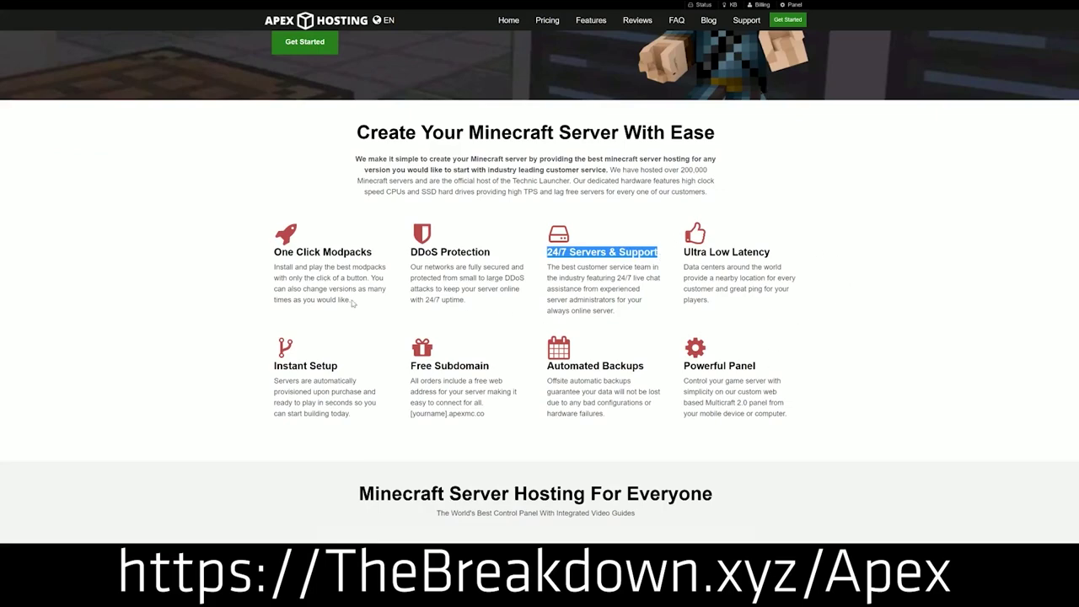
drag(545, 366, 675, 365)
click(510, 368)
drag(355, 415, 275, 365)
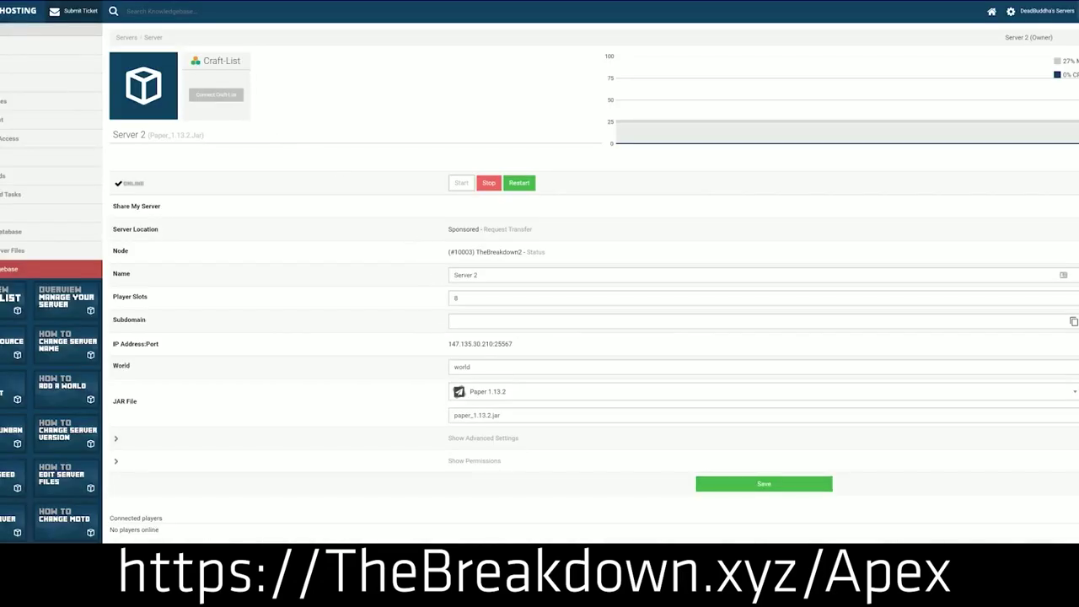
click(506, 398)
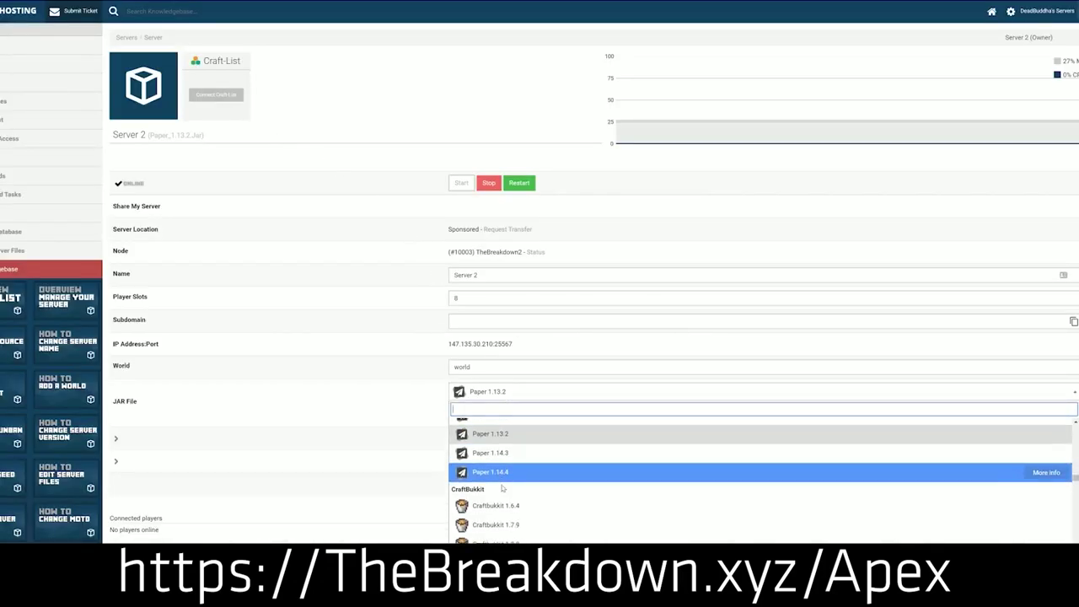
scroll(502, 489, down, 5)
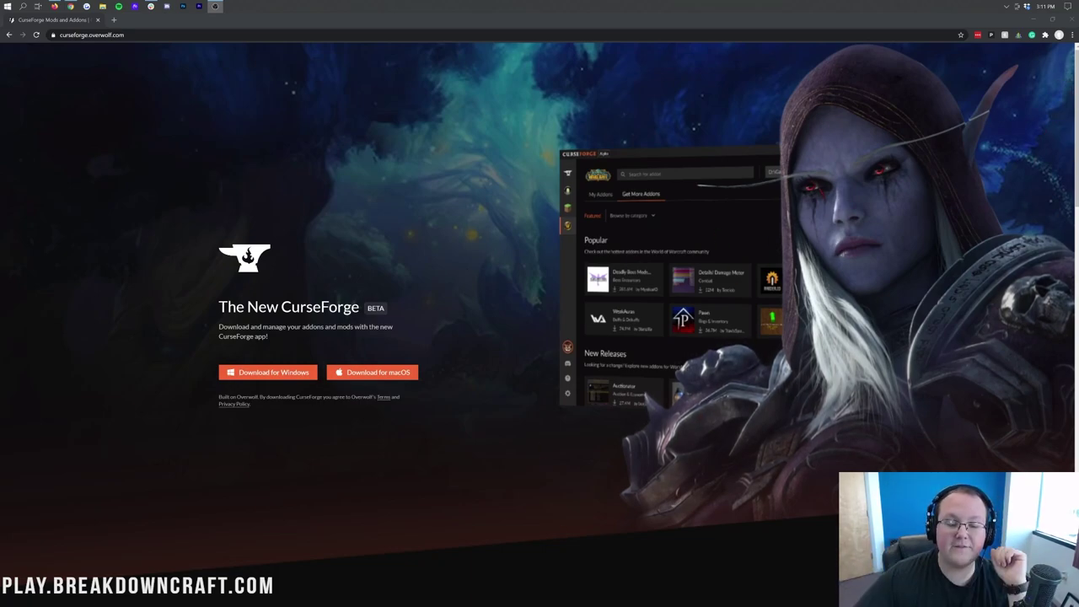
Step: Download the CurseForge installer for Windows, minimize the browser and move the installer file to the desktop's upper middle
click(265, 376)
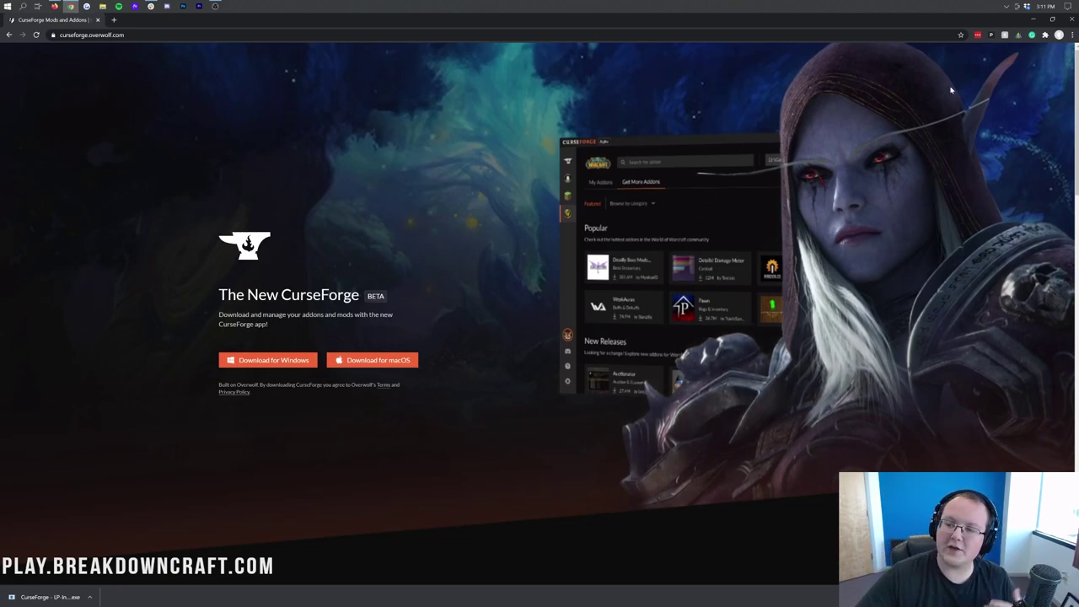
click(1033, 18)
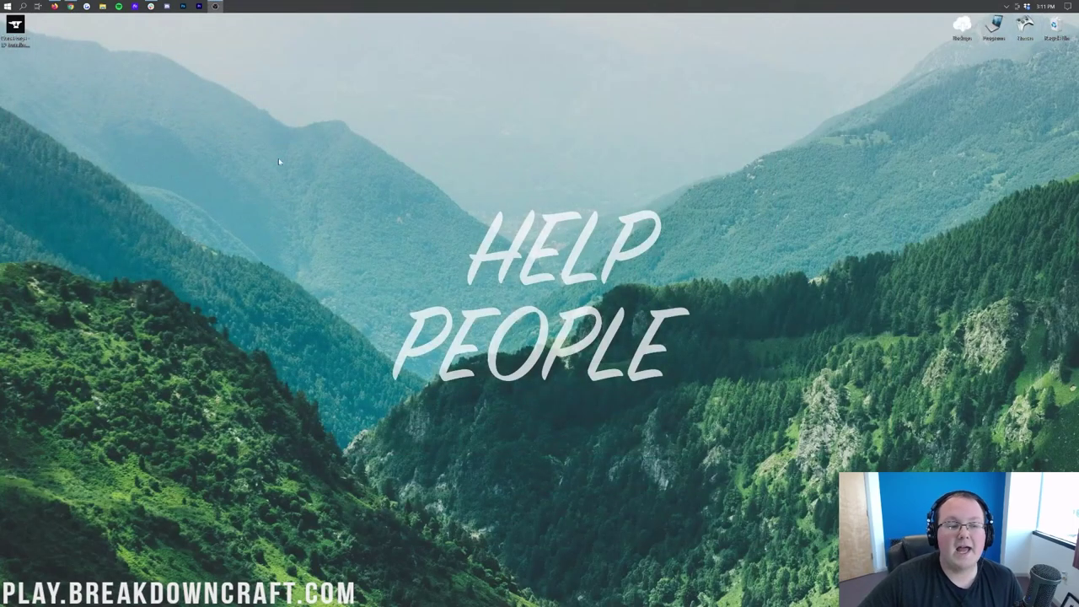
drag(18, 30, 552, 145)
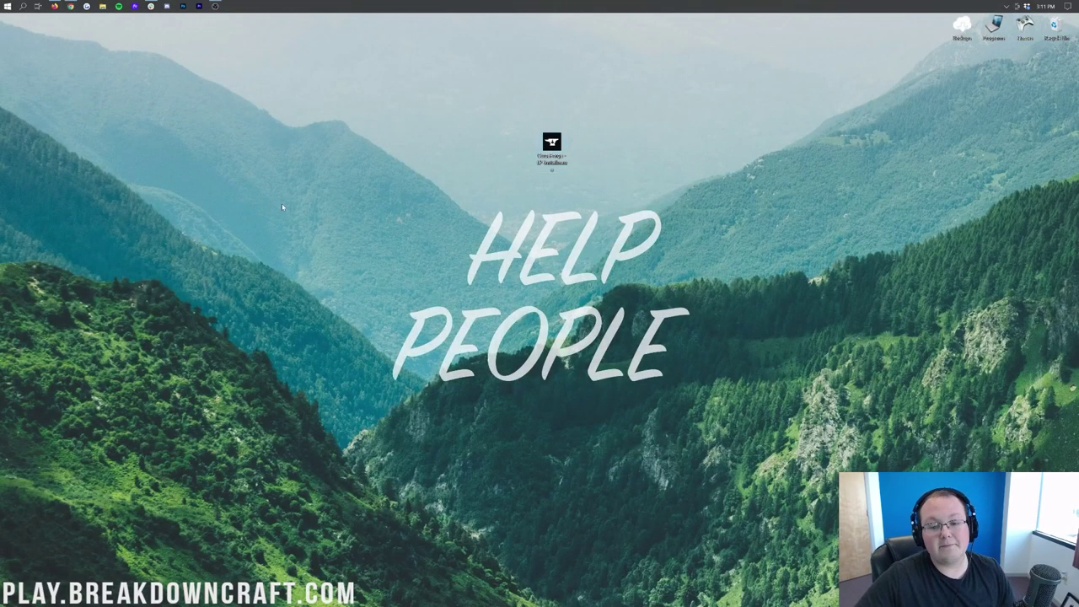
Step: Search the computer for the Downloads folder and open it
click(6, 5)
text(down)
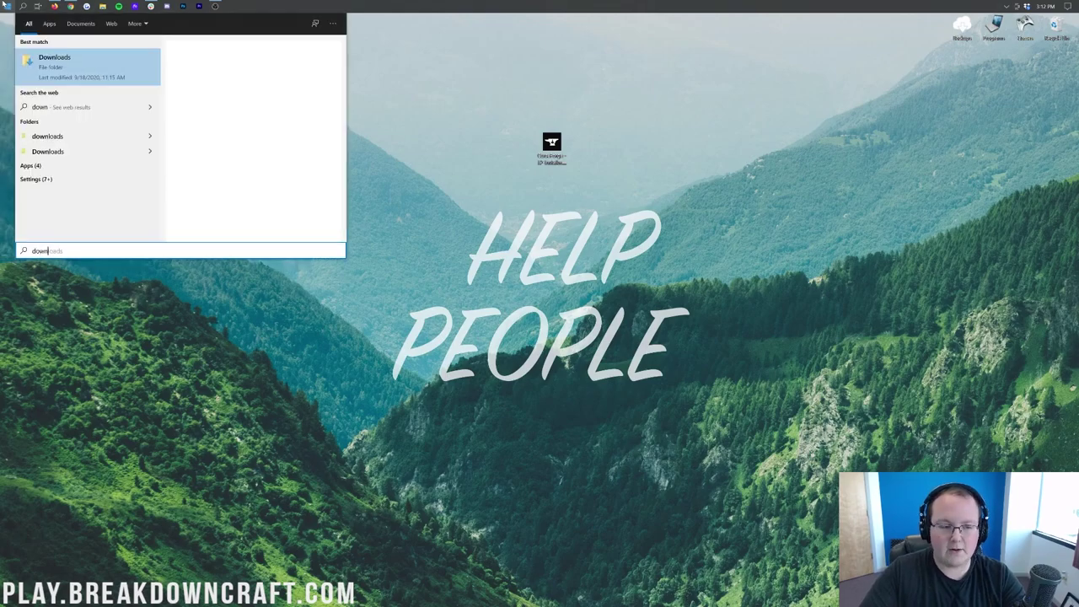
click(68, 68)
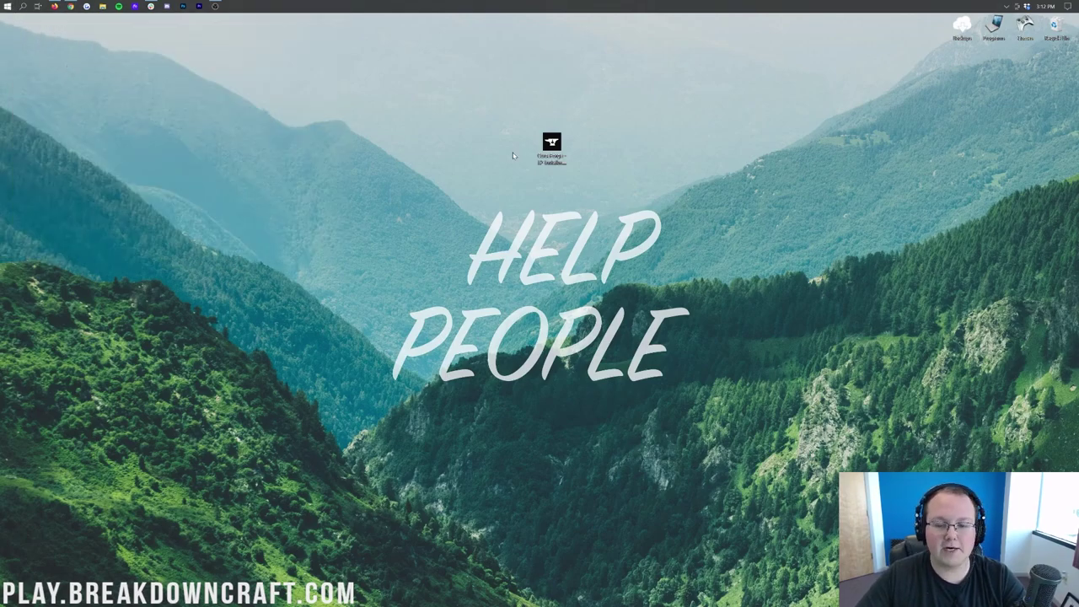
Step: Run the CurseForge installer with the default folder and a CurseForge desktop shortcut, accepting Overwolf's terms
drag(421, 237, 539, 136)
click(723, 174)
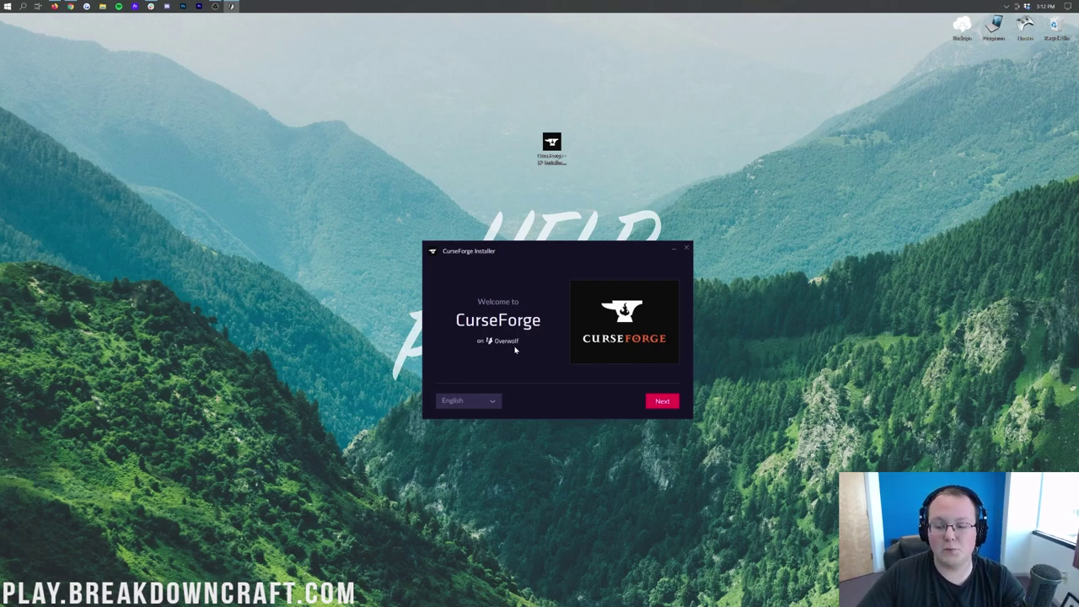
click(656, 404)
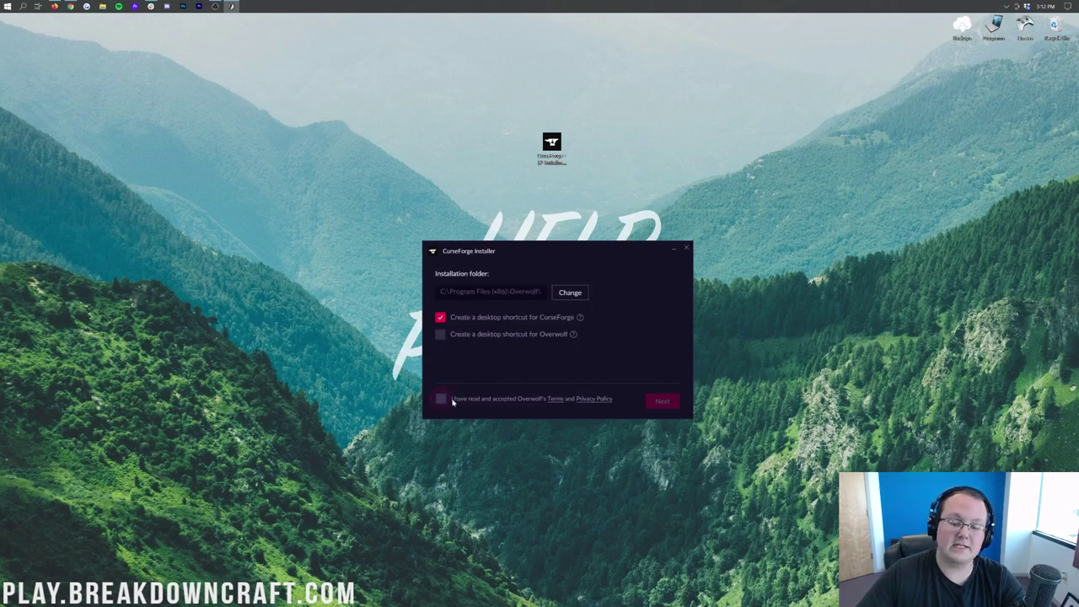
click(440, 399)
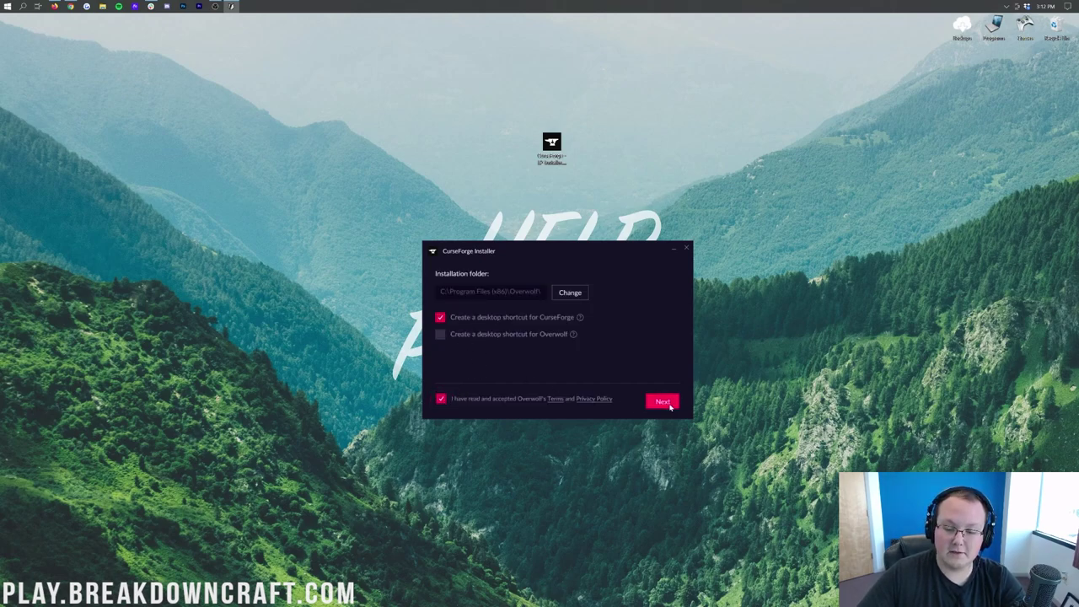
click(665, 403)
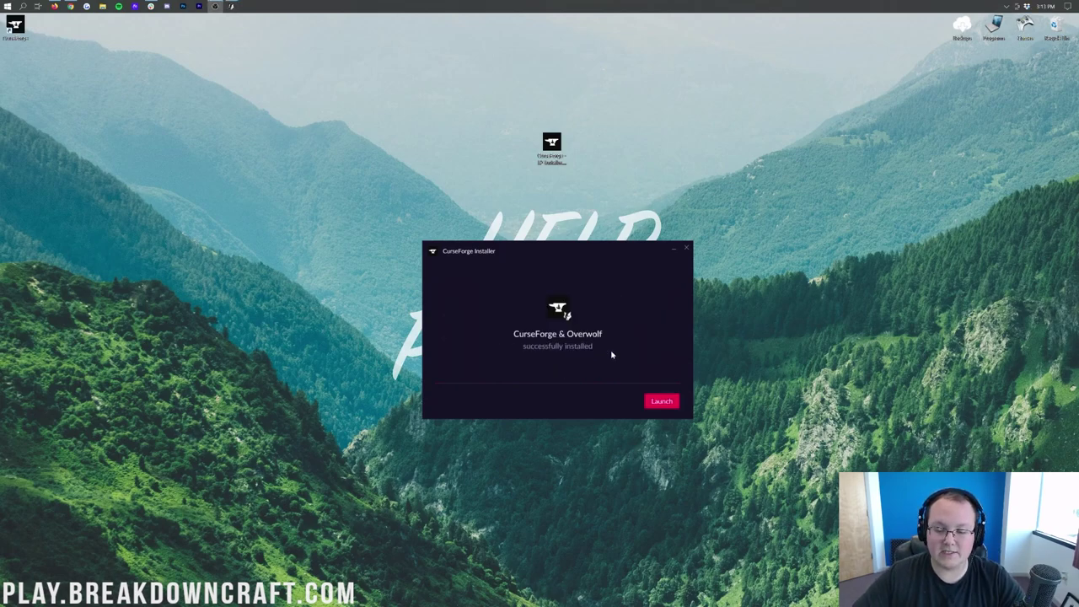
Step: Launch CurseForge, skip its introduction and open the Minecraft modpacks
click(661, 402)
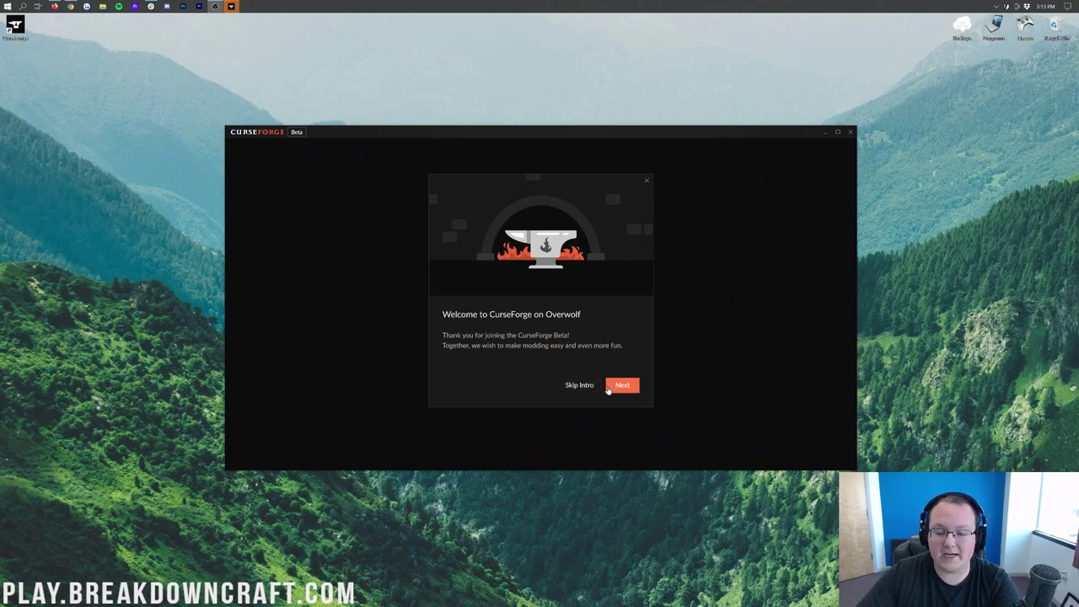
click(579, 385)
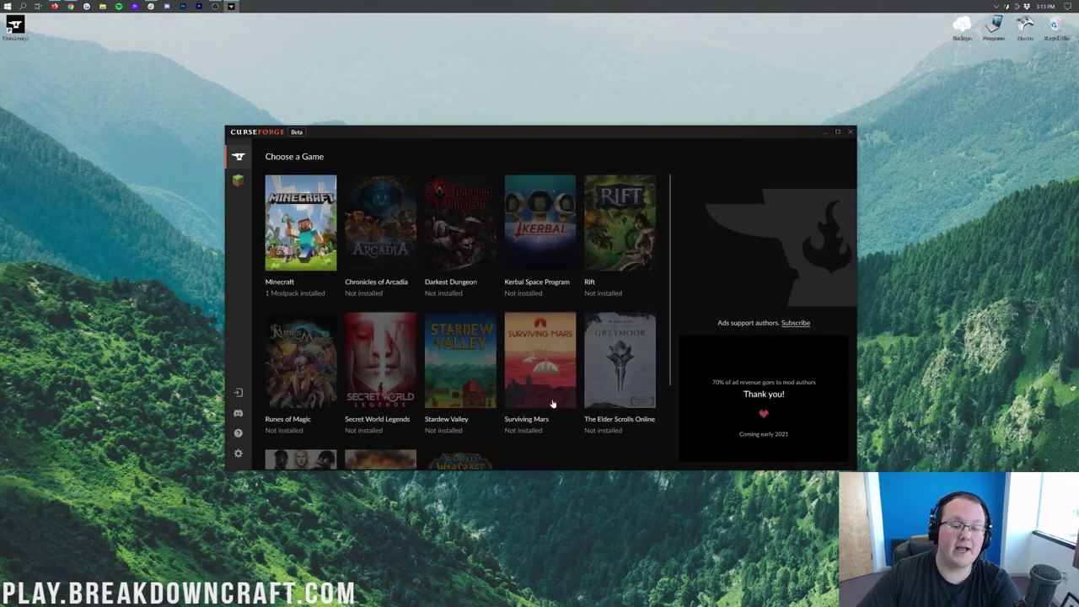
click(297, 232)
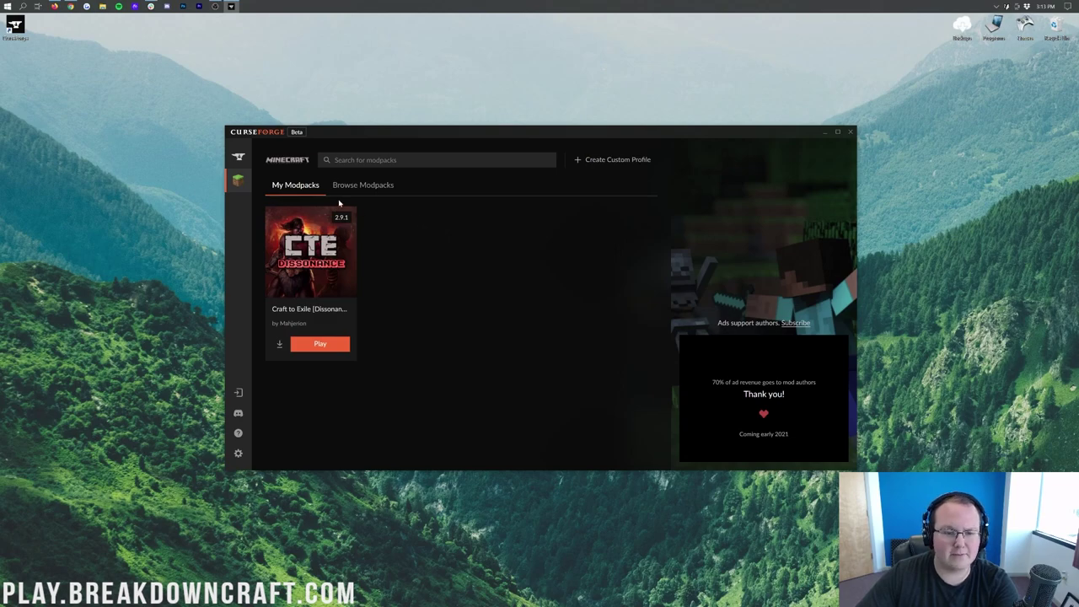
click(315, 339)
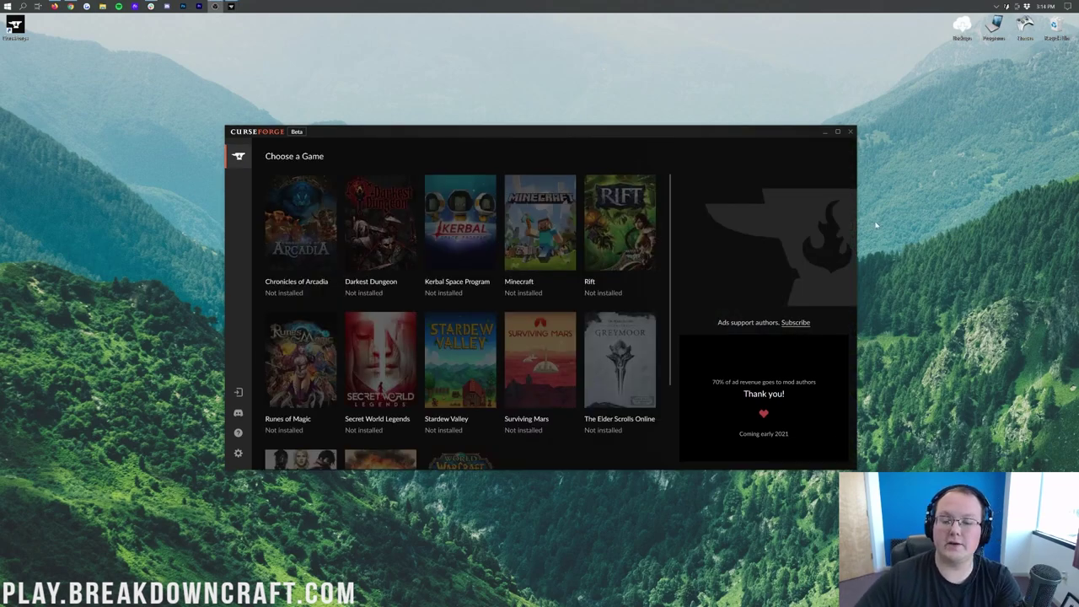
Step: Choose Minecraft as the game and accept the default folder for its modding files
click(536, 219)
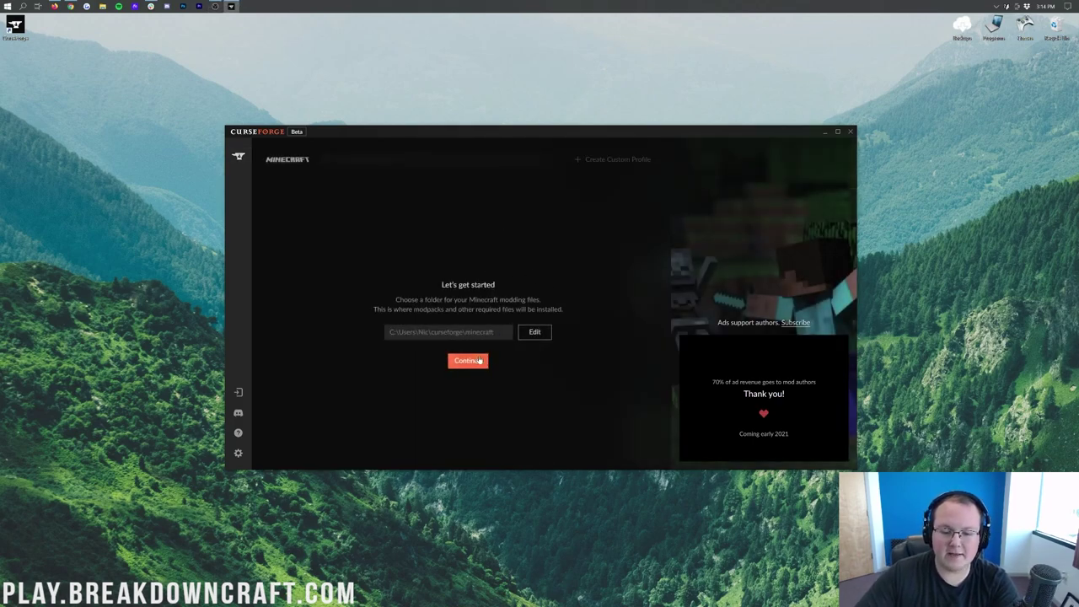
click(231, 157)
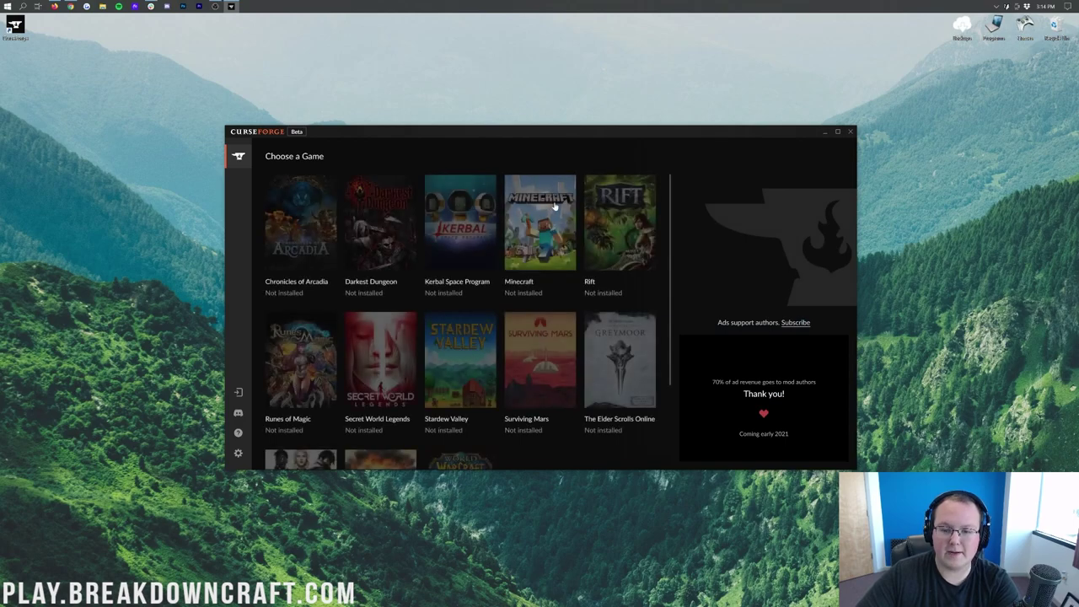
click(539, 218)
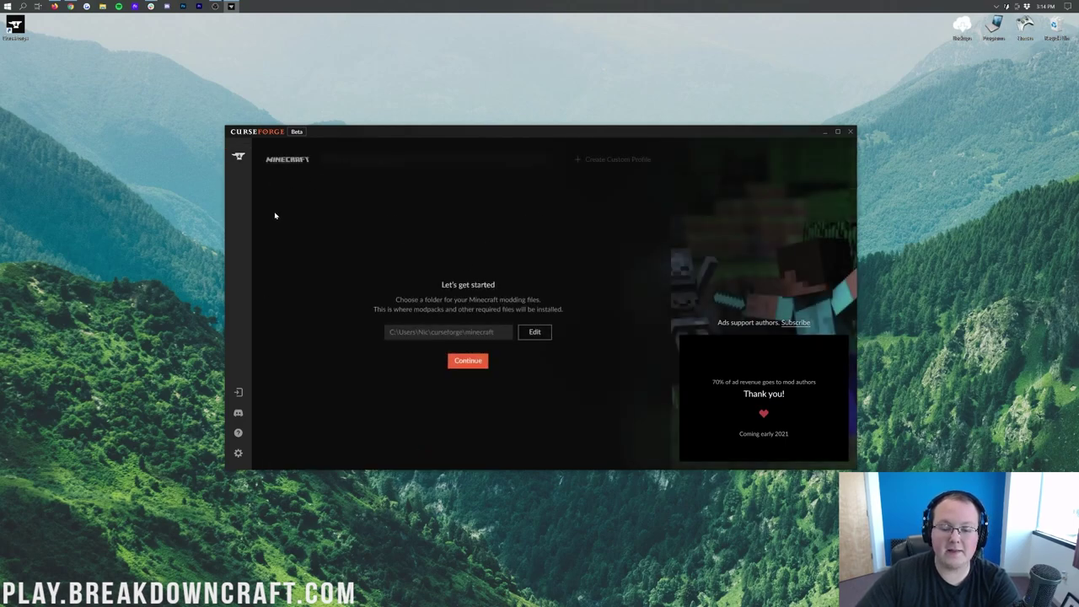
click(468, 360)
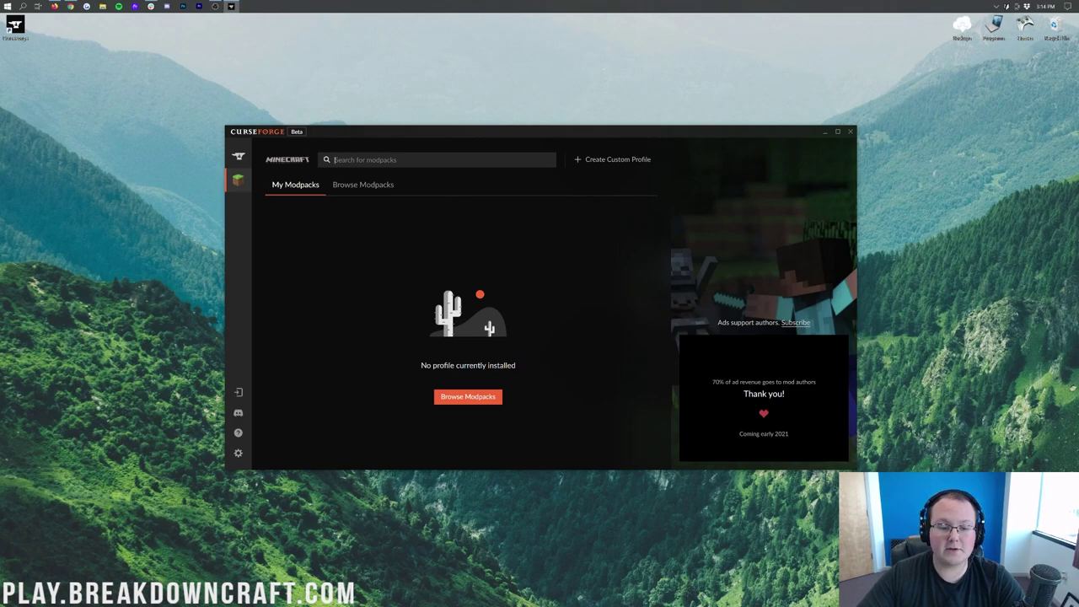
Step: Search the Minecraft modpacks for "hr new" and install HR: New Beginnings for 1.15.2
text(hr)
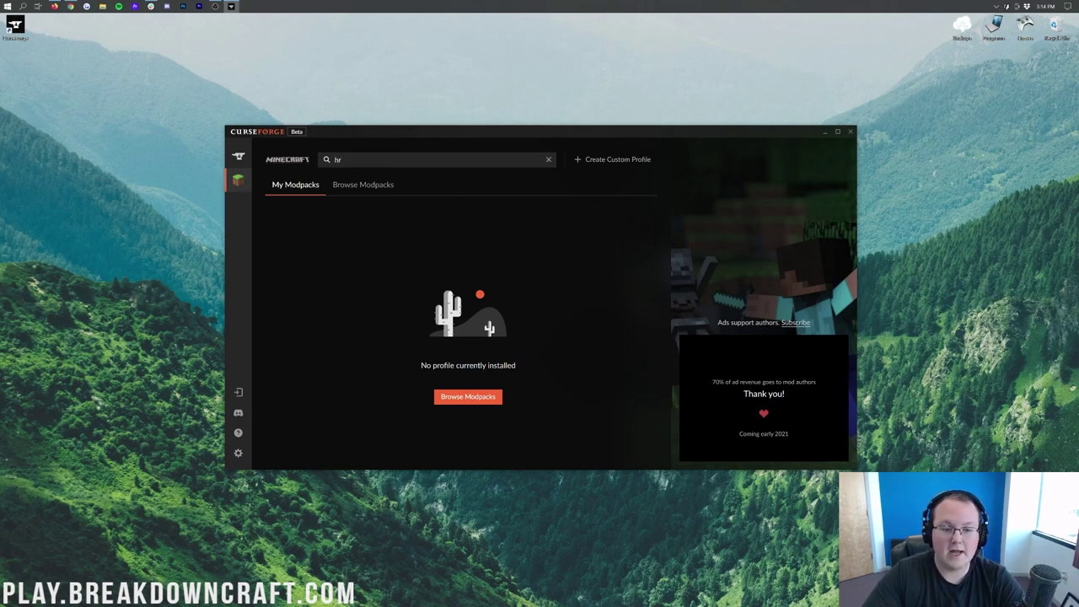
text( new)
key(Return)
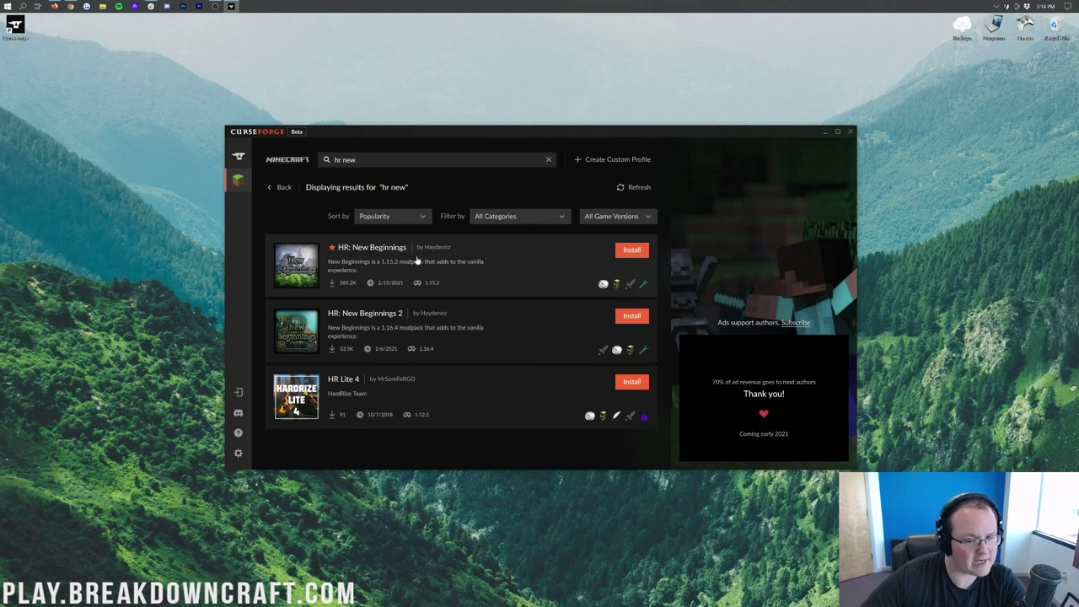
click(631, 250)
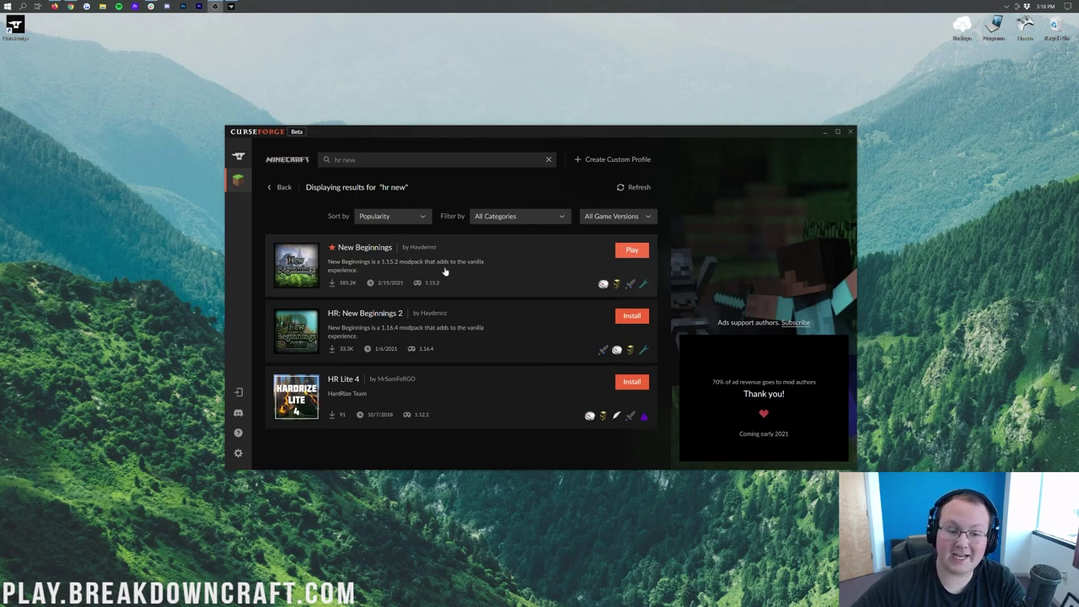
Step: Return to the installed Minecraft modpacks and start New Beginnings
click(284, 187)
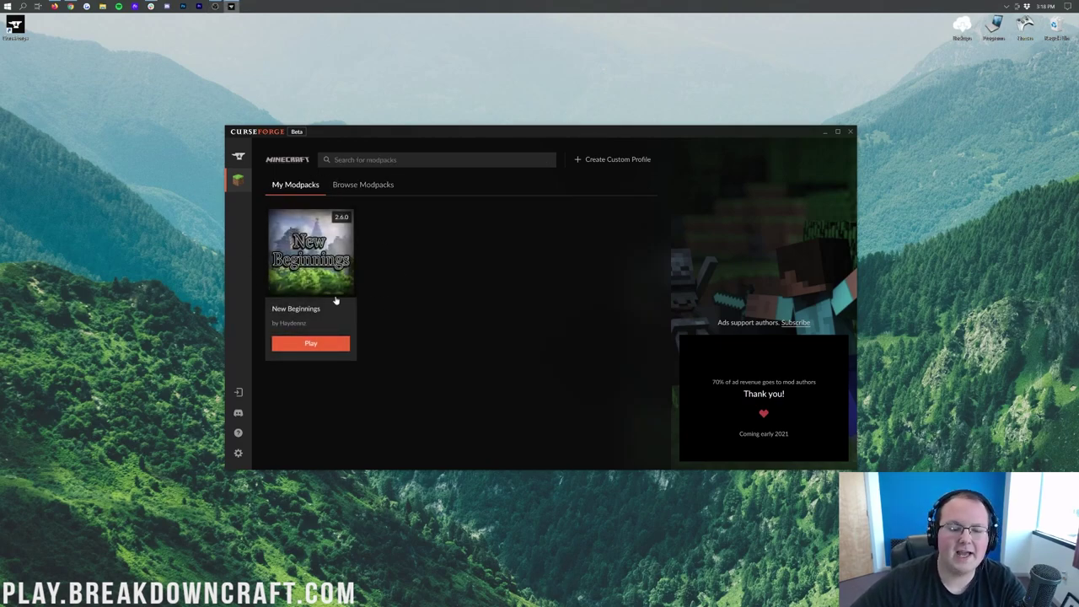
click(237, 180)
click(239, 157)
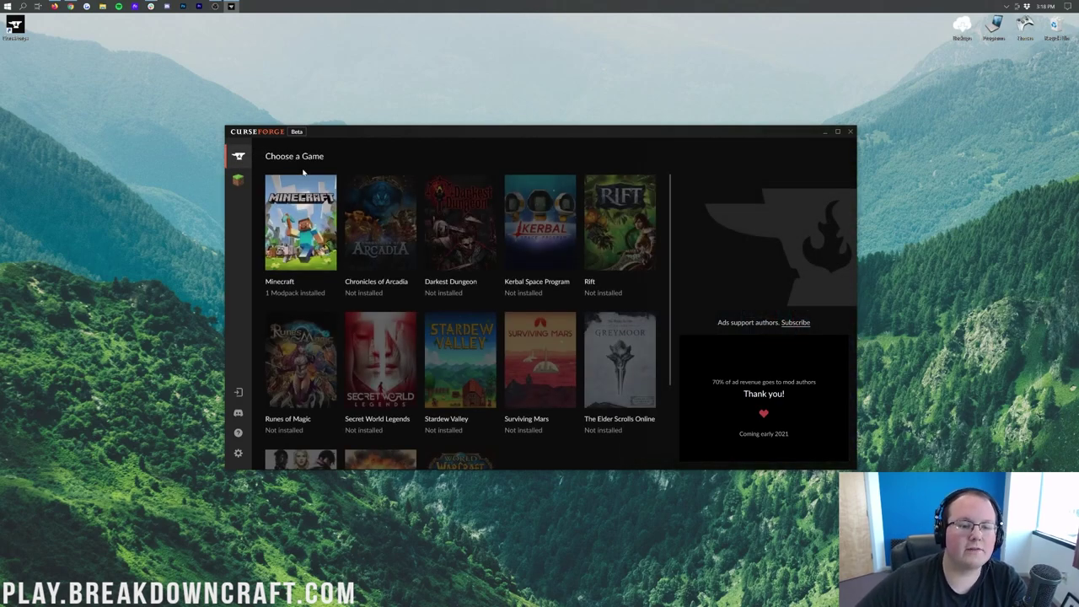
click(301, 229)
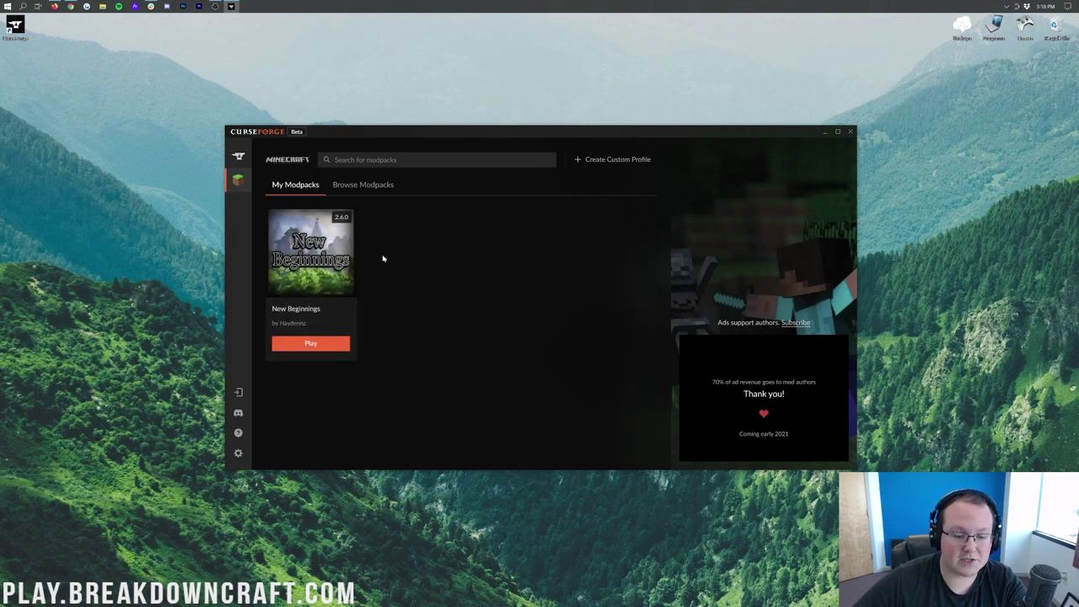
click(297, 348)
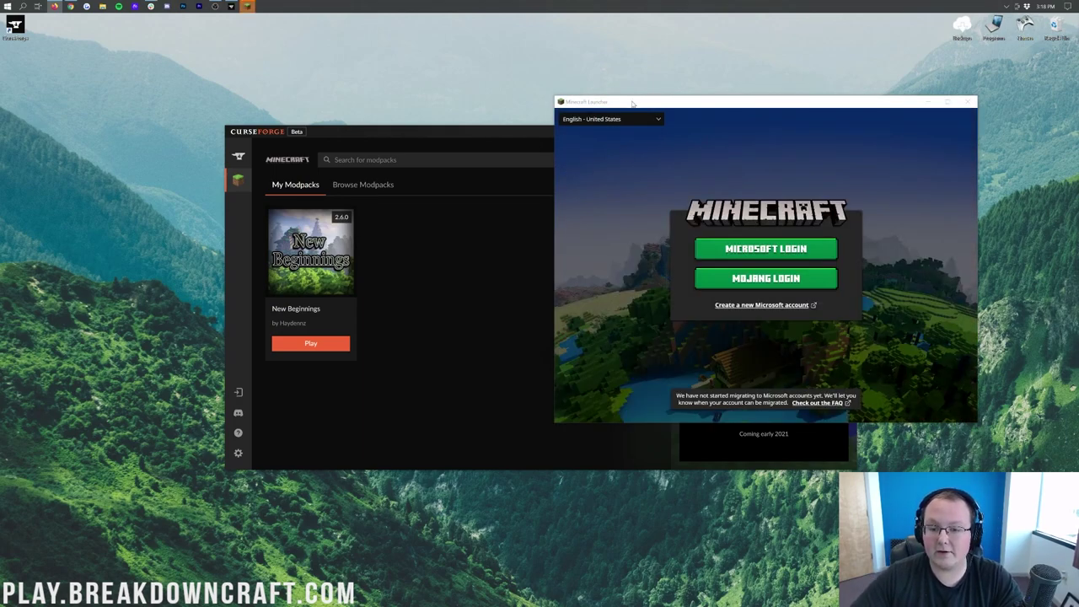
Step: Log in to the Minecraft Launcher with the Mojang account's email and password, and dismiss the launcher announcement
drag(632, 102, 398, 112)
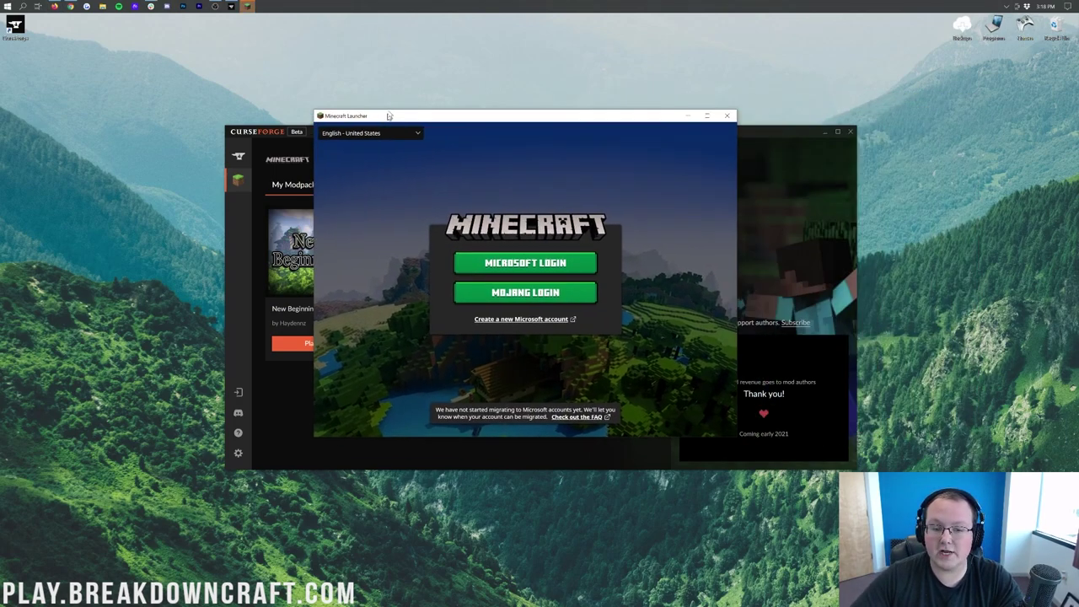
click(510, 295)
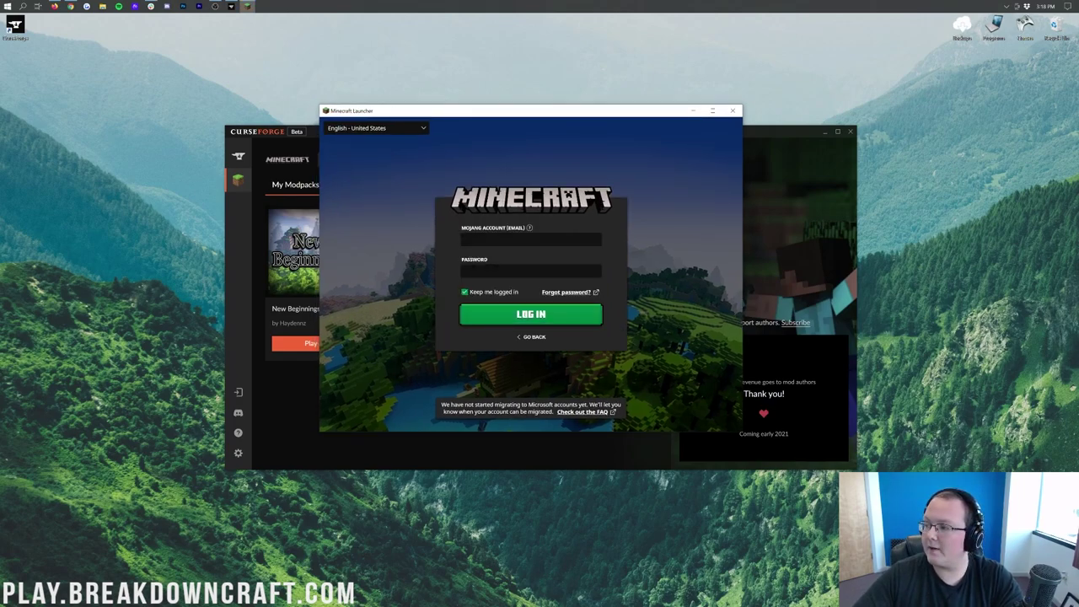
click(55, 6)
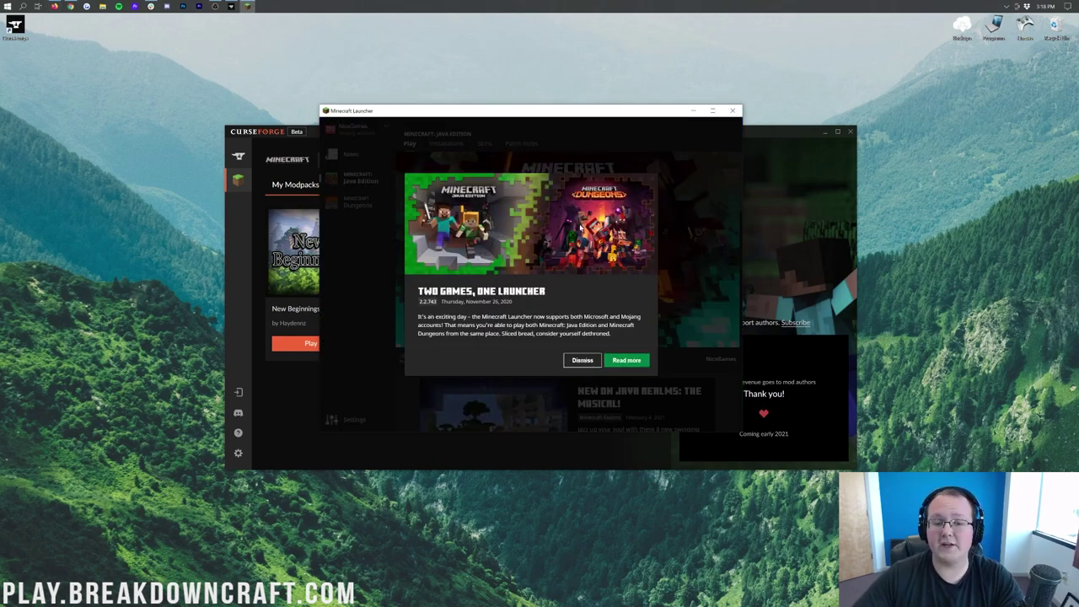
click(583, 360)
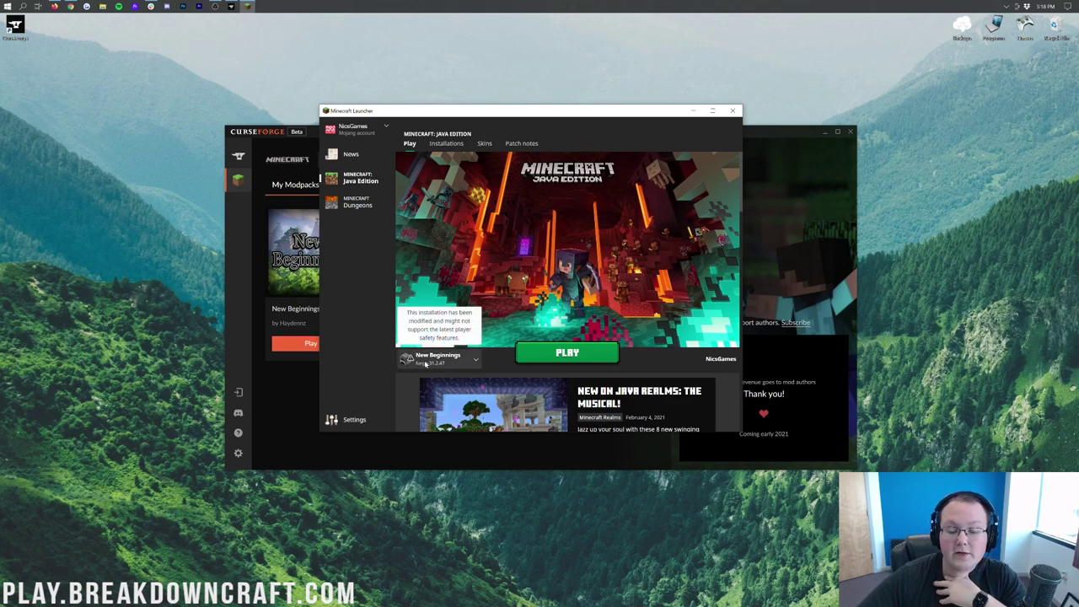
click(732, 110)
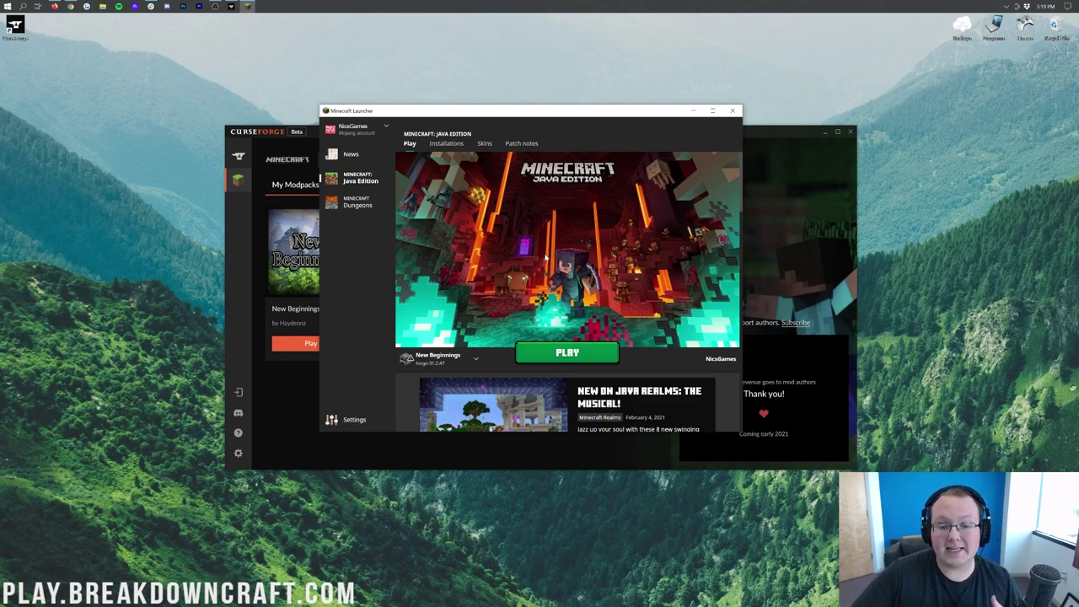
Step: Open the New Beginnings installation for editing and expand its additional options
click(432, 144)
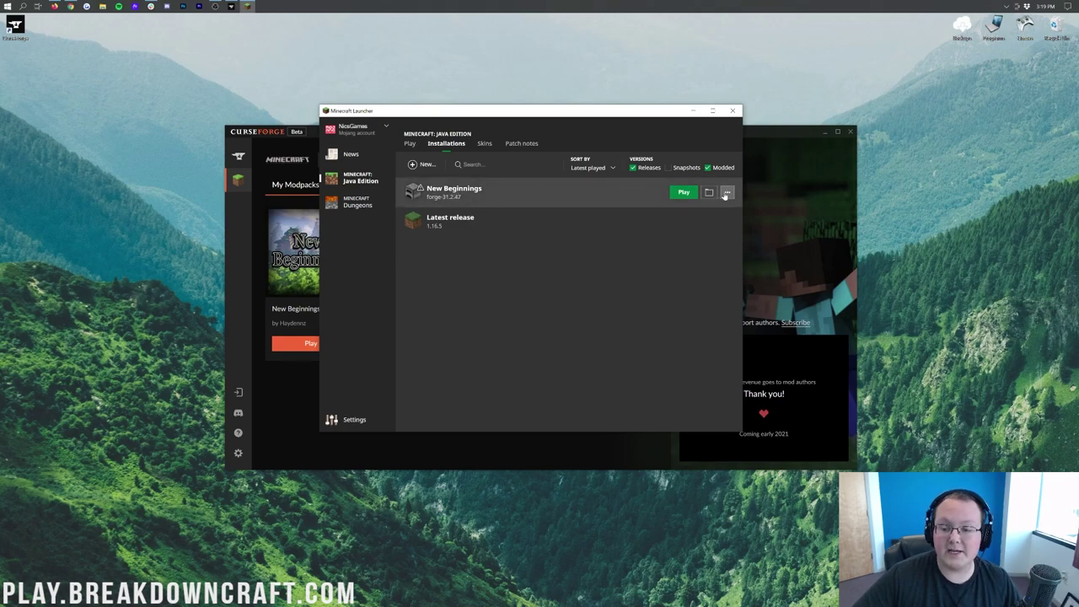
click(726, 192)
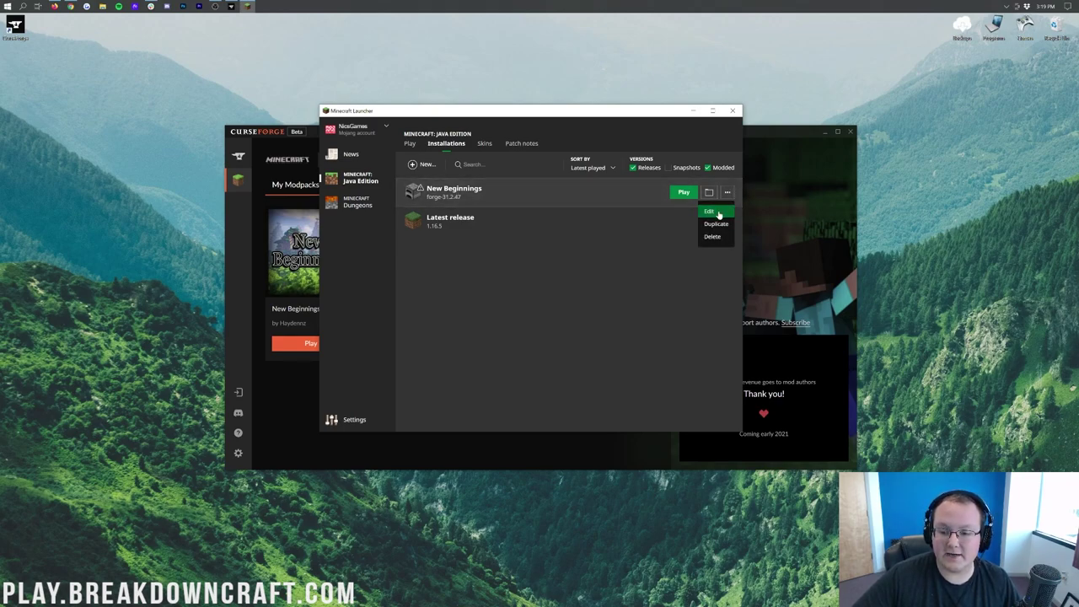
click(712, 211)
click(590, 335)
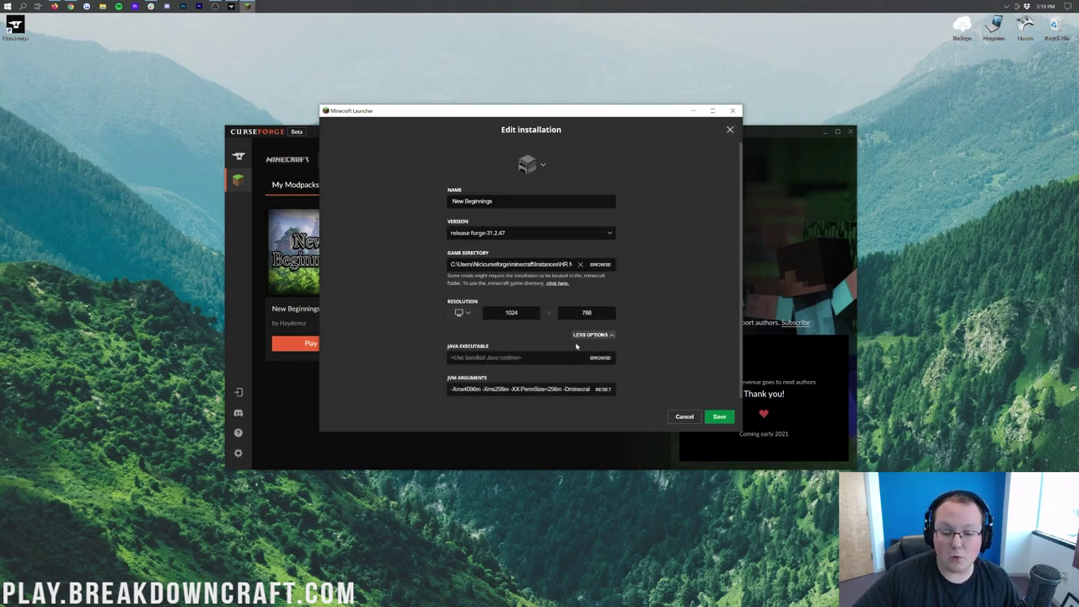
Step: Try to change the maximum memory value (-Xmx) in the installation's JVM arguments
click(472, 389)
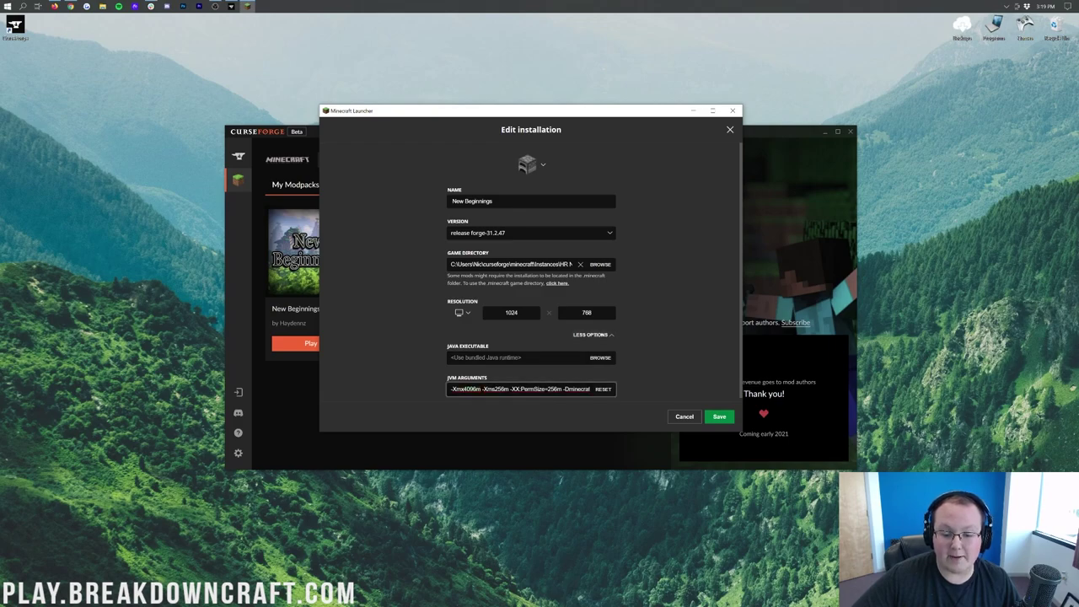
click(604, 409)
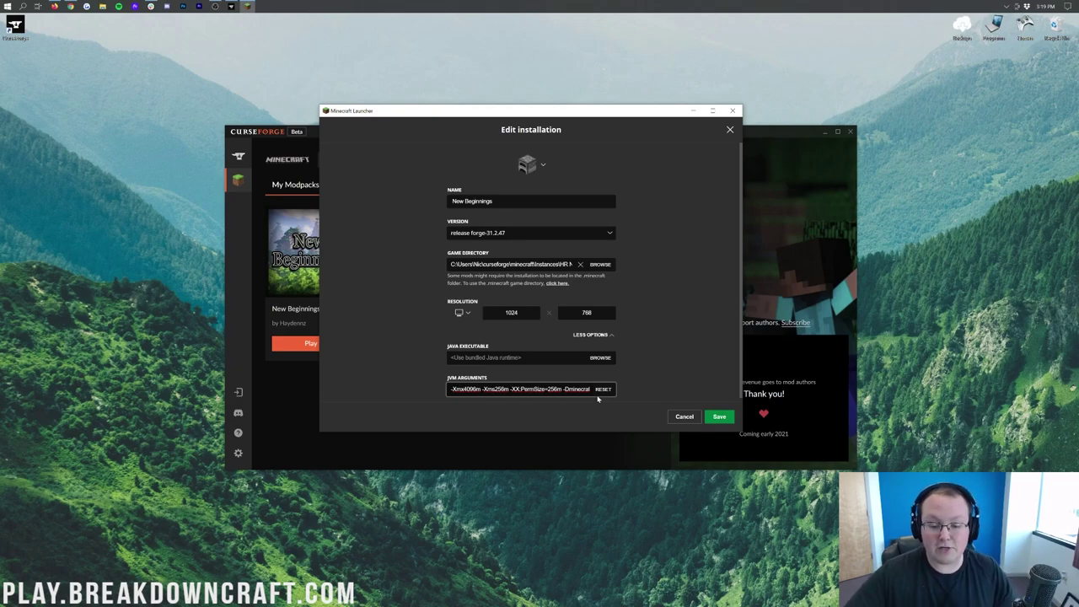
key(BackSpace)
text(8)
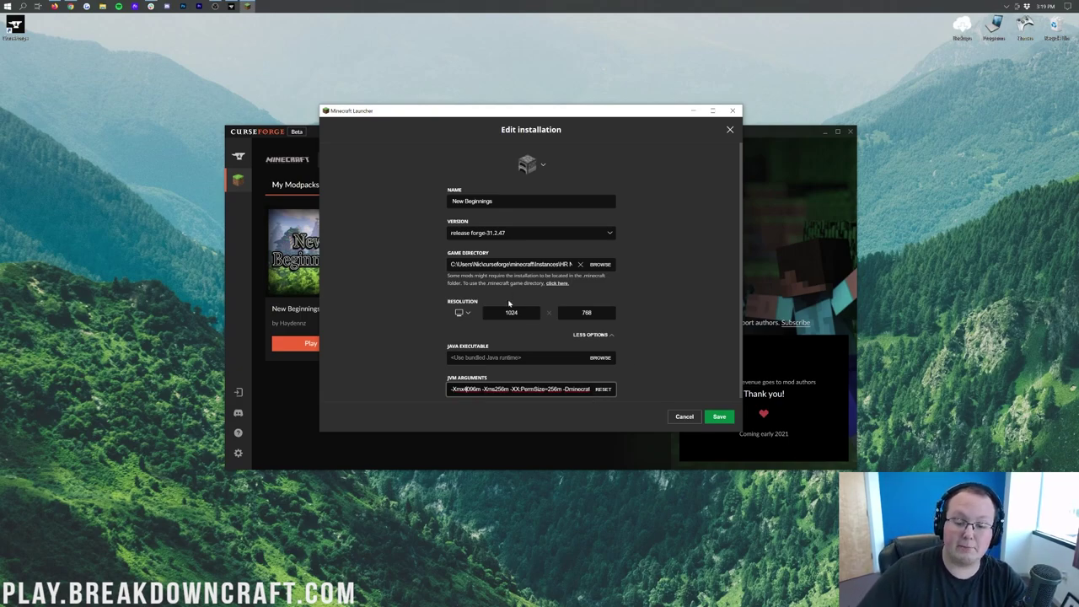
Step: Set the New Beginnings installation's resolution to 1920 × 1080 and save the installation
click(461, 312)
click(464, 280)
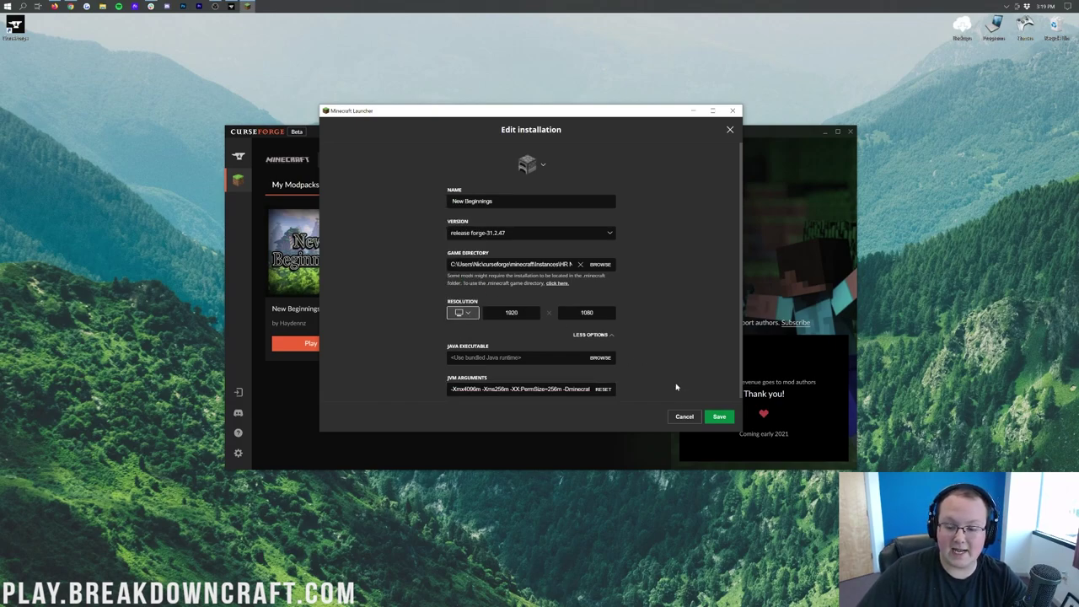
click(719, 416)
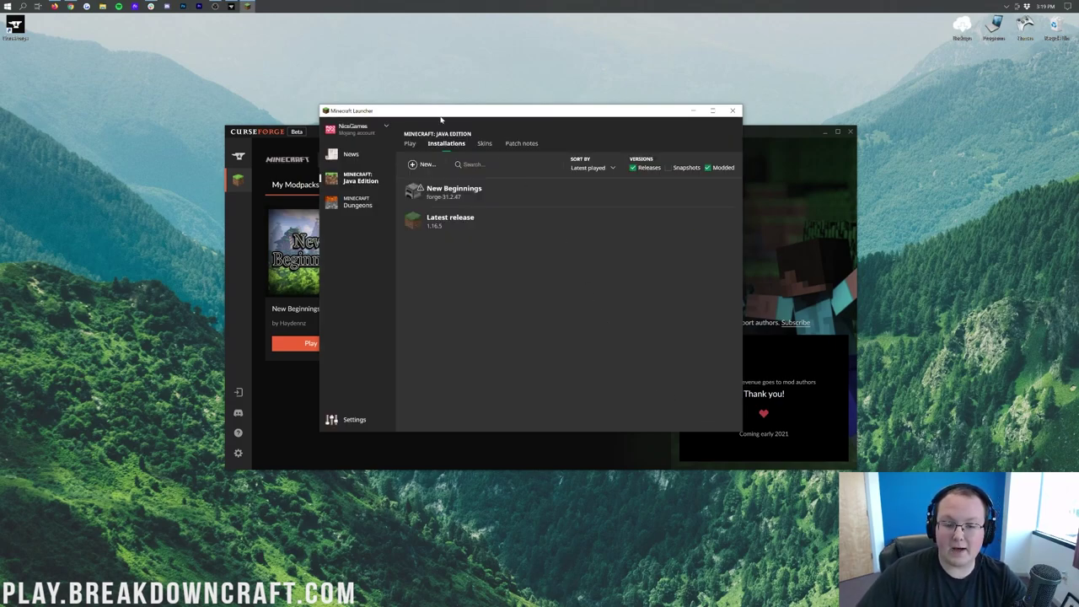
Step: Launch the New Beginnings installation, accepting the modified-game risks and turning off that warning for this installation
click(410, 143)
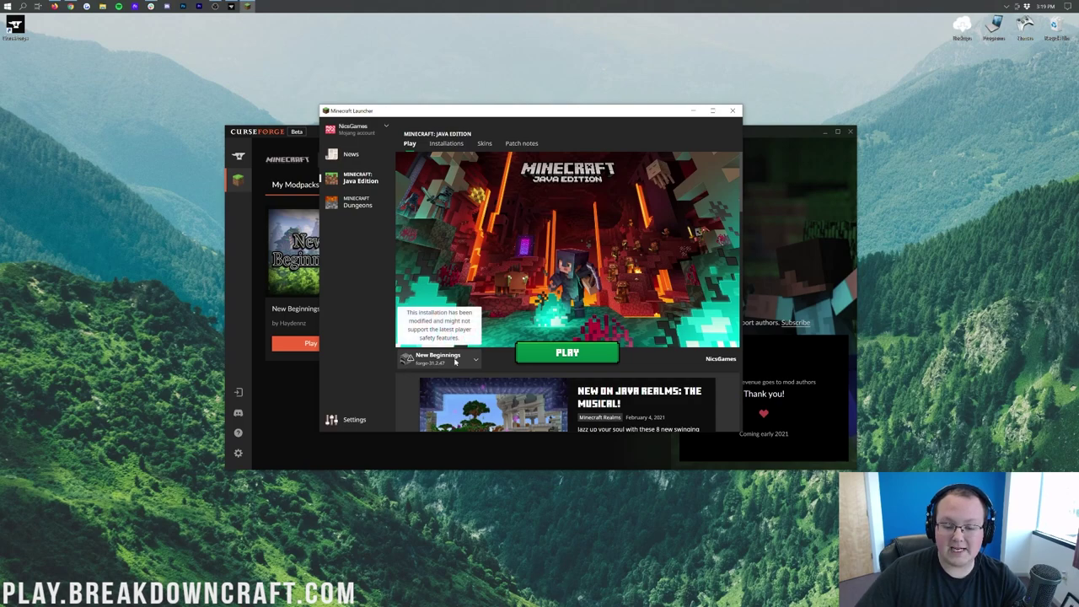
click(455, 361)
click(468, 358)
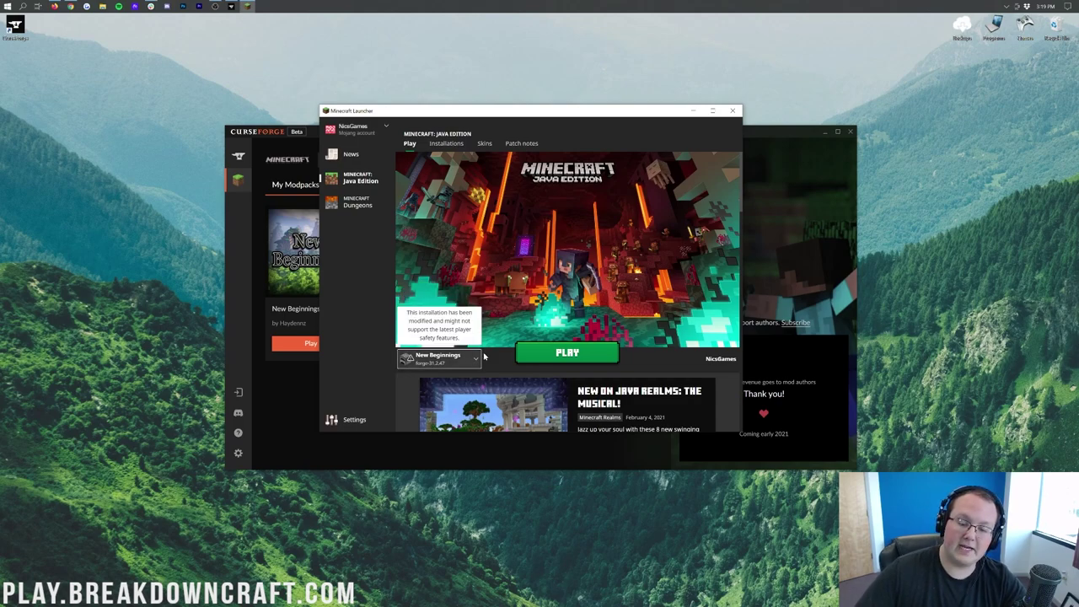
click(561, 352)
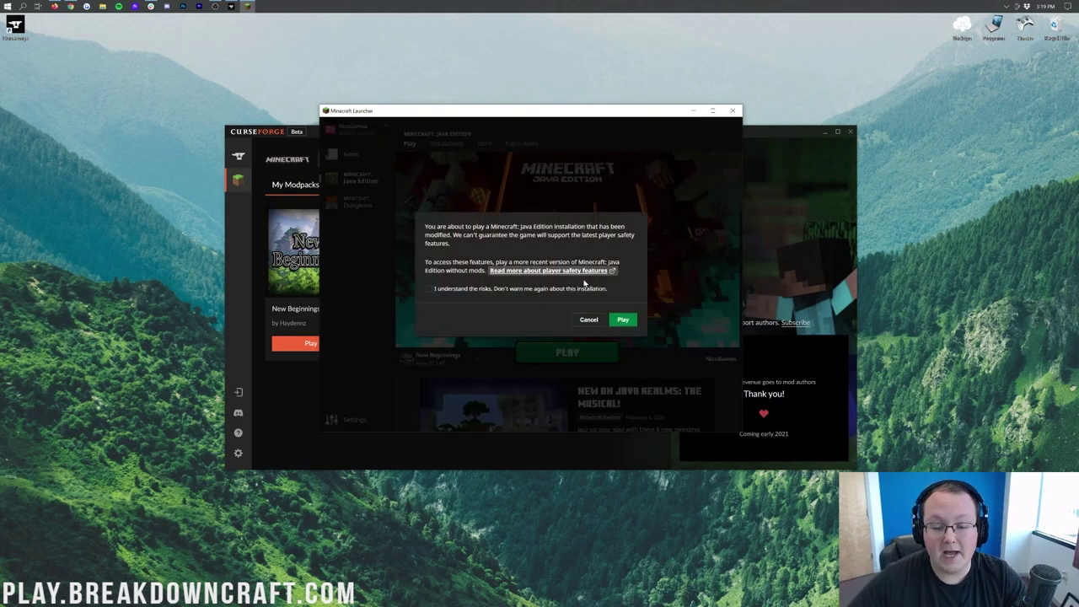
click(492, 289)
click(623, 319)
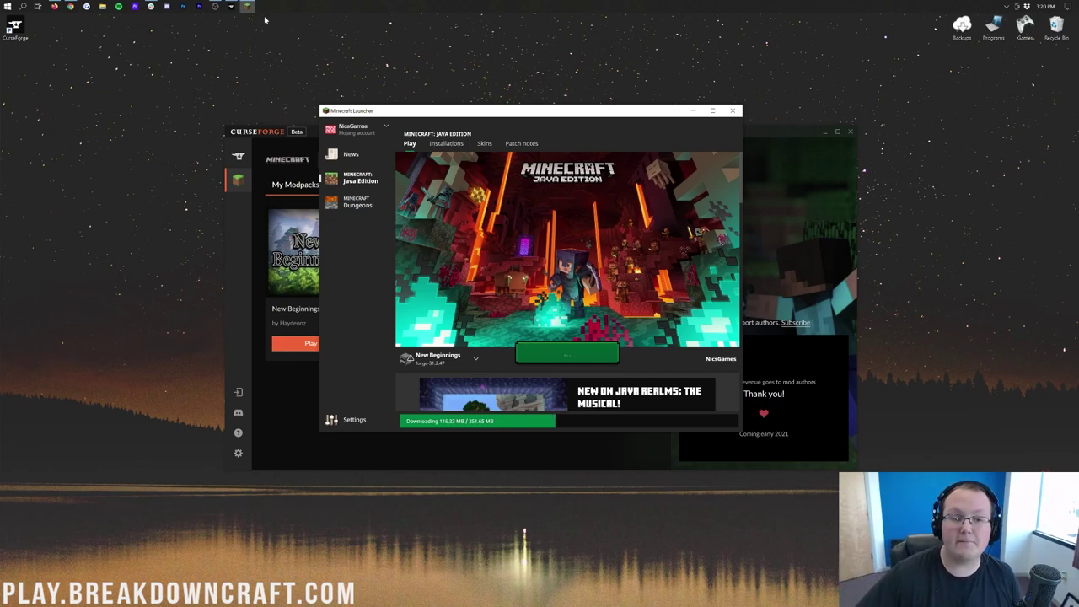
click(215, 7)
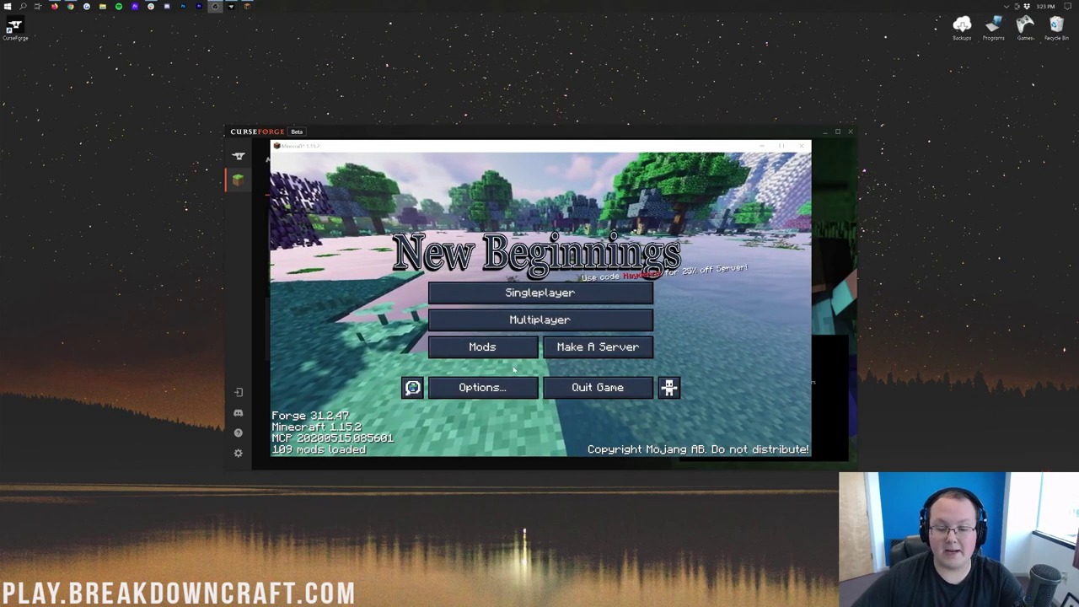
Step: Turn the game's master volume all the way down in the sound options and return to the title screen
click(482, 387)
click(631, 261)
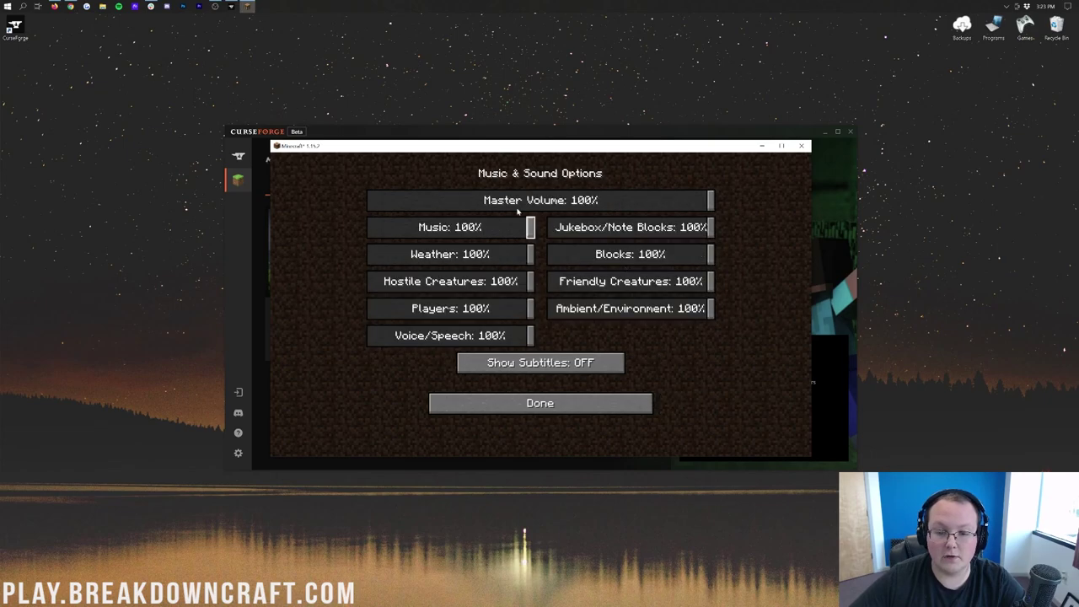
drag(588, 200, 371, 200)
click(539, 404)
click(539, 404)
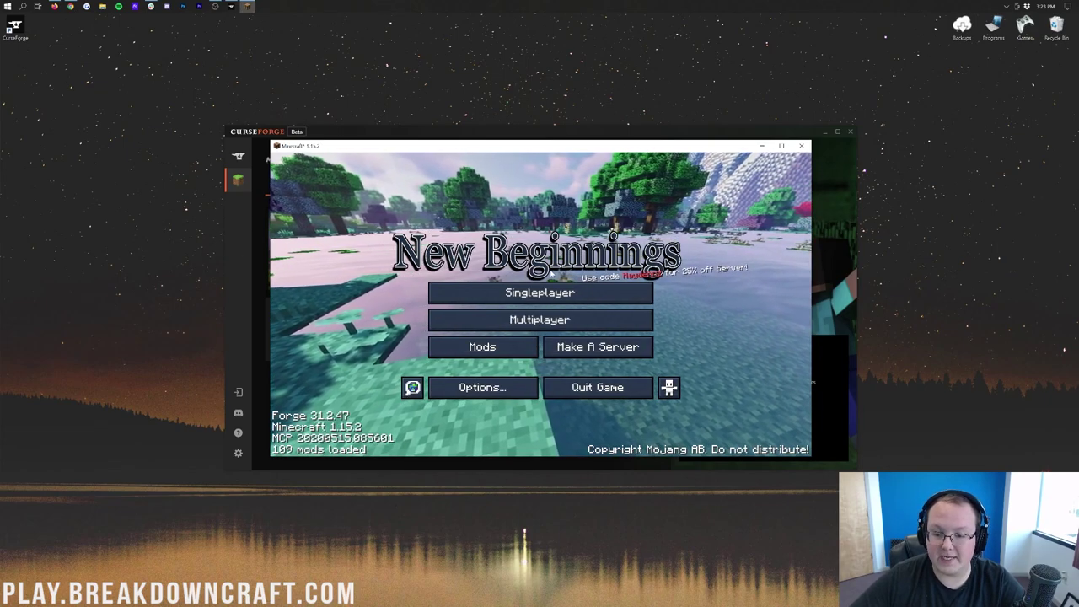
Step: Create a new single-player world in Creative mode, keeping the name New World
click(518, 294)
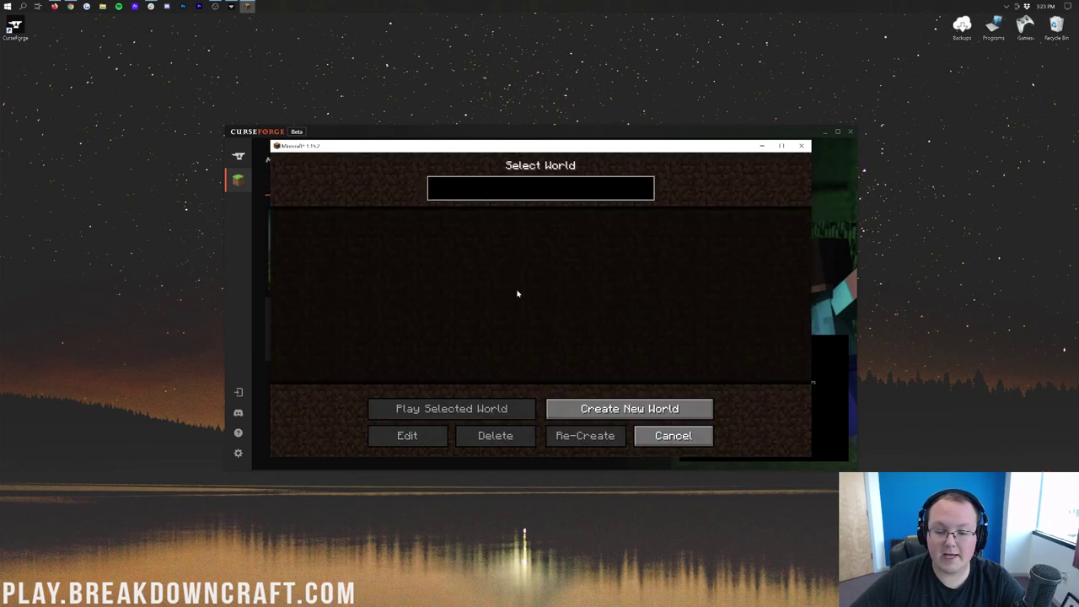
click(572, 408)
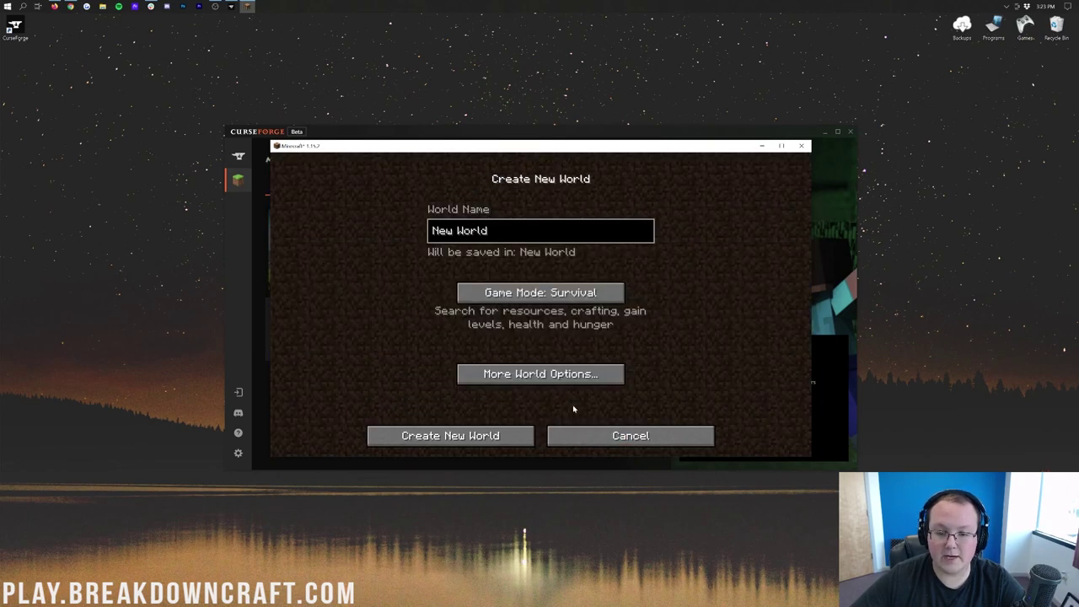
click(501, 288)
click(487, 435)
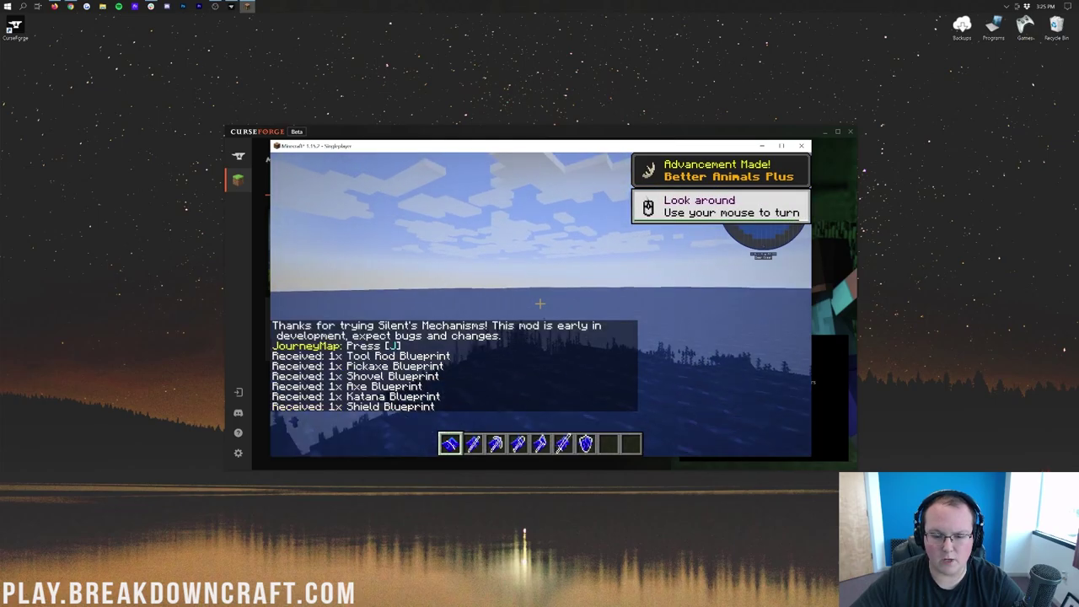
Step: Look through the blueprints in the hotbar, ending on the Katana Blueprint
scroll(539, 303, down, 3)
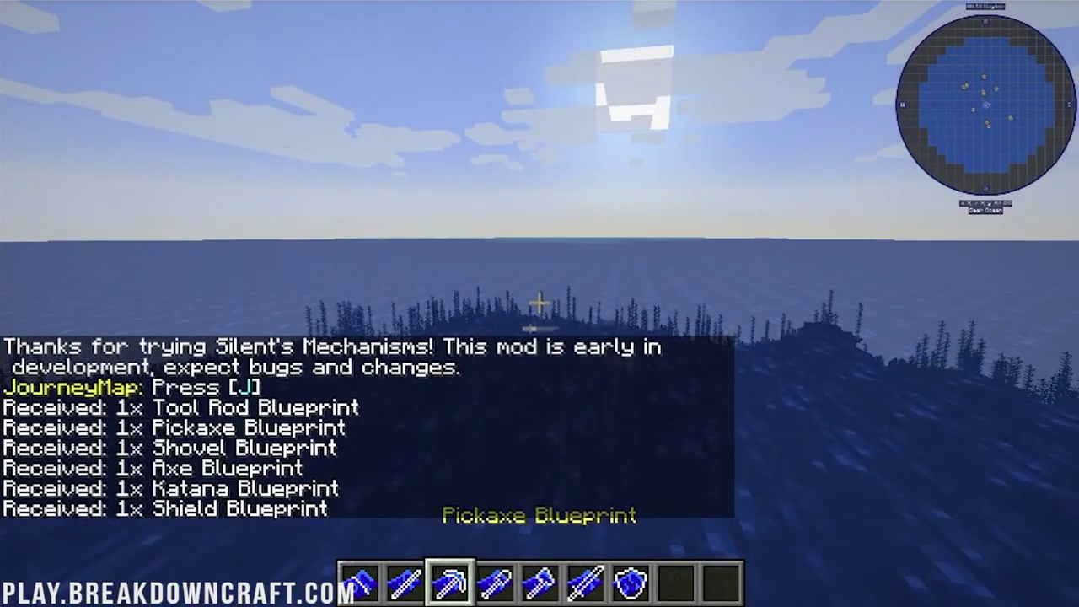
scroll(540, 303, down, 3)
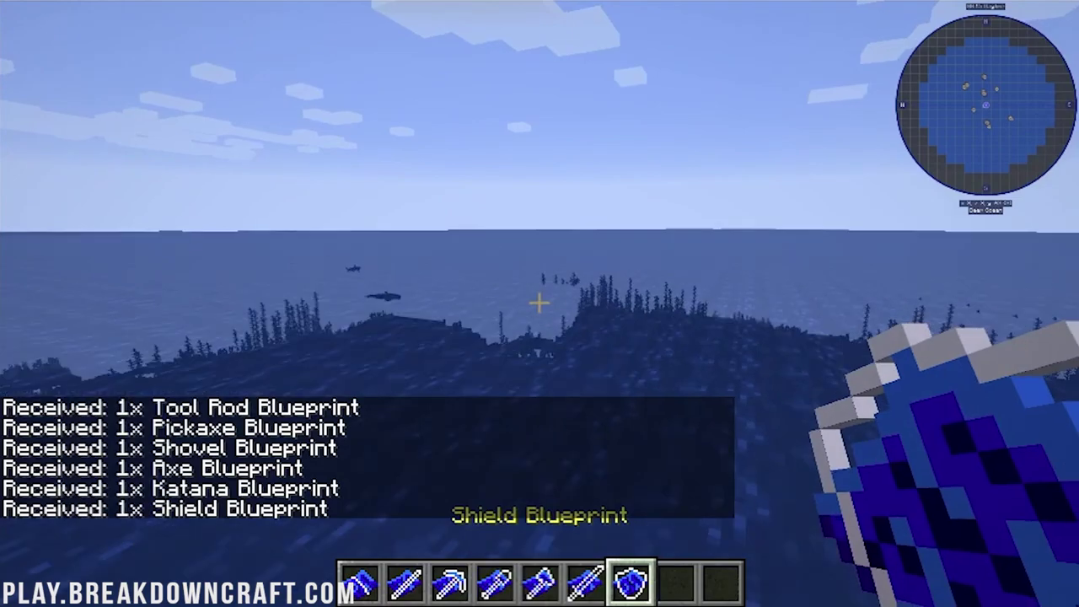
scroll(539, 304, up, 1)
scroll(539, 304, up, 4)
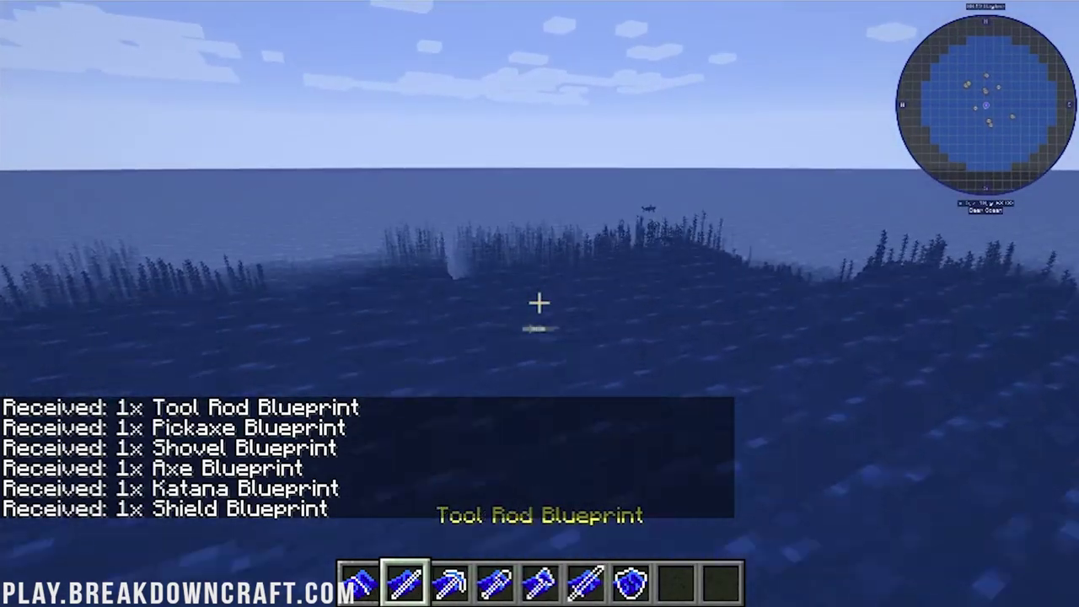
scroll(540, 304, down, 4)
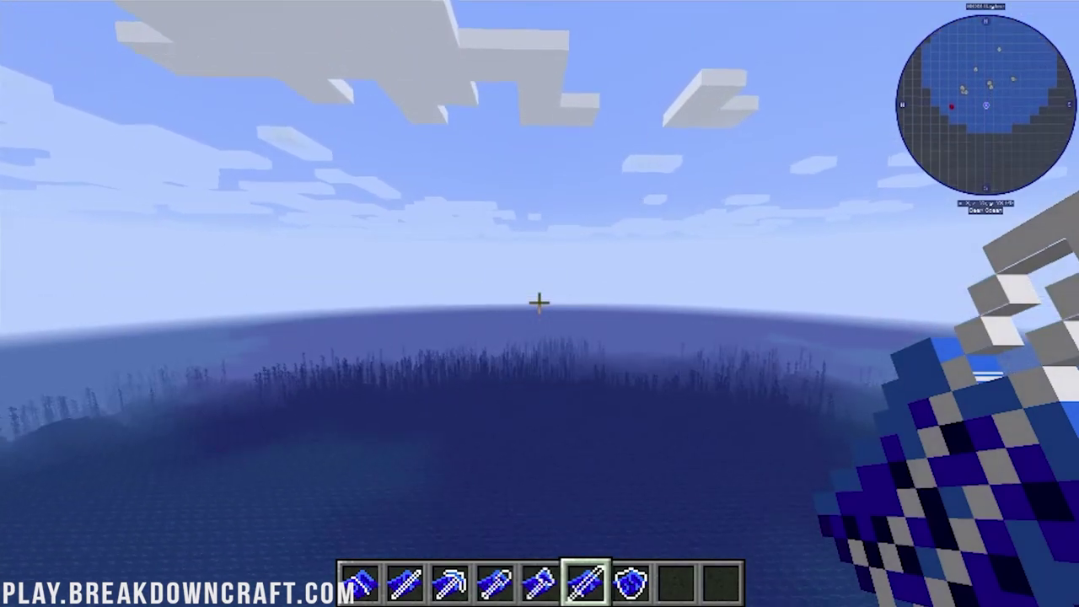
Step: Fly across the ocean and past the small islands to the tree-covered shore
key(w)
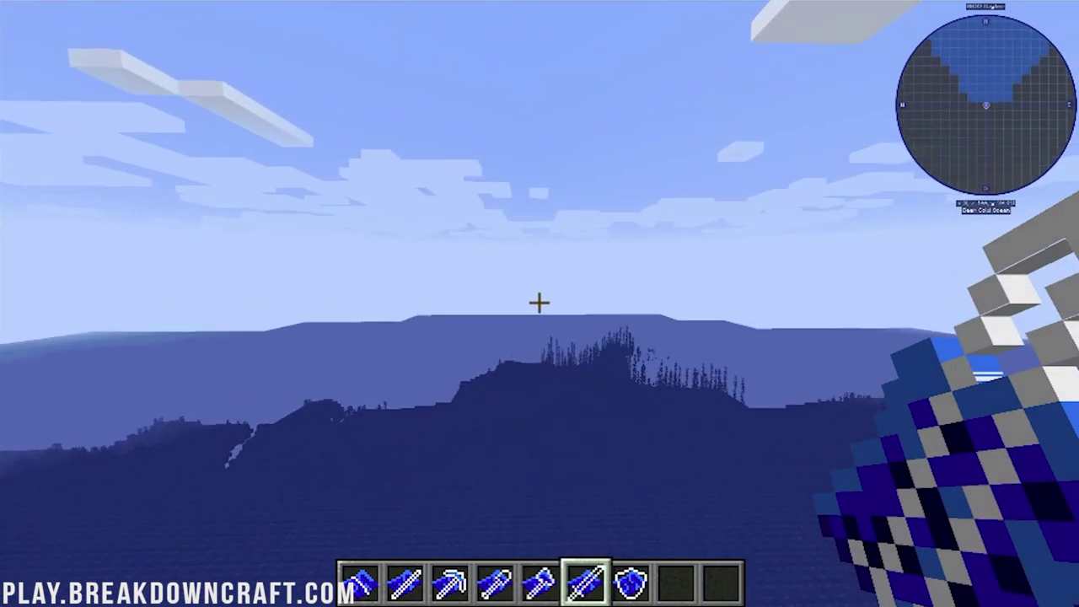
key(w)
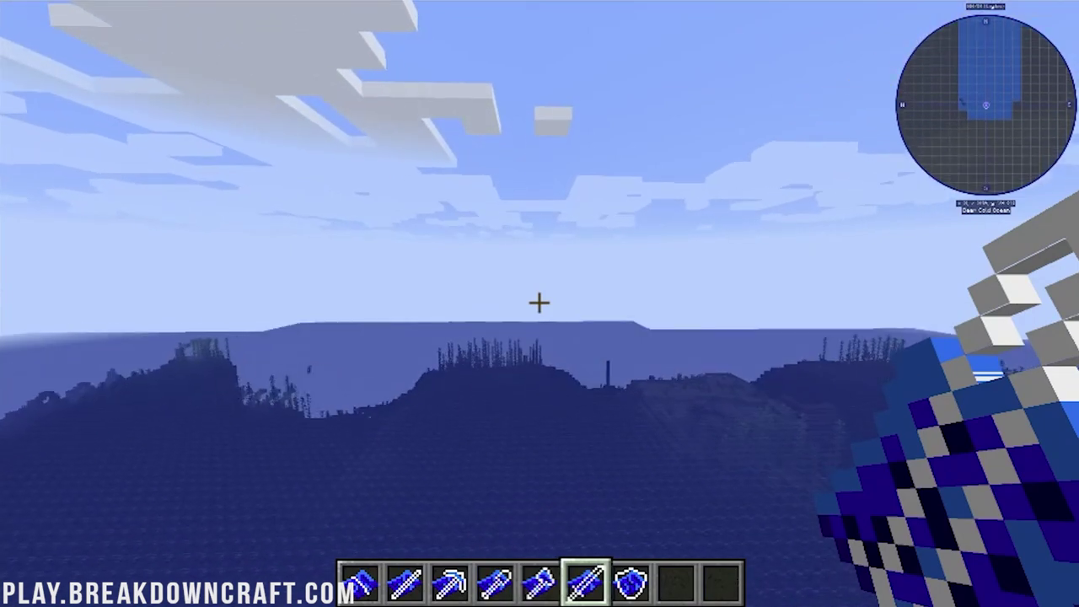
key(w)
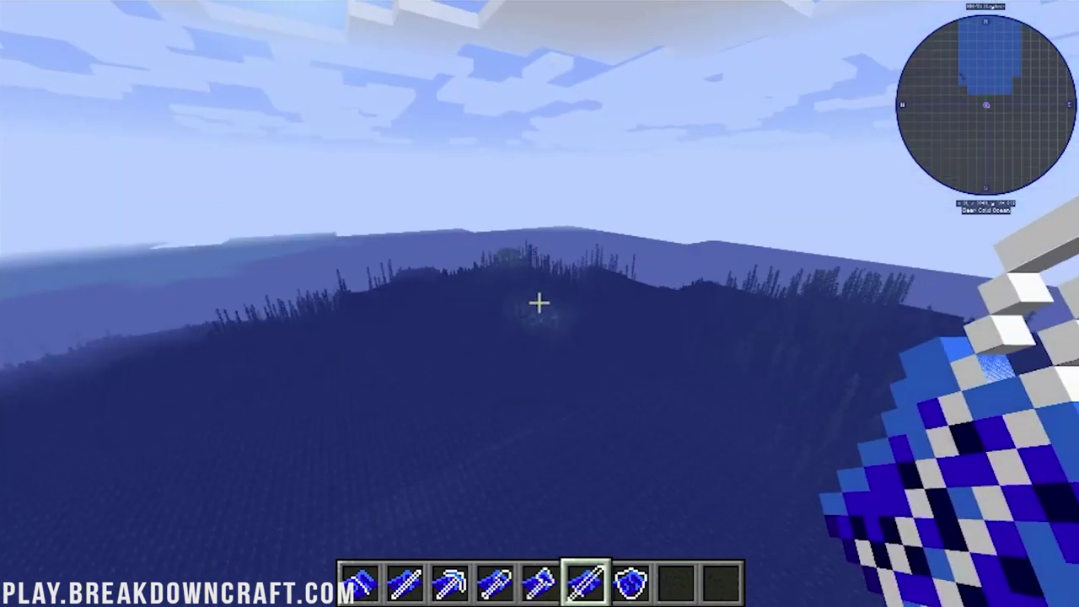
key(w)
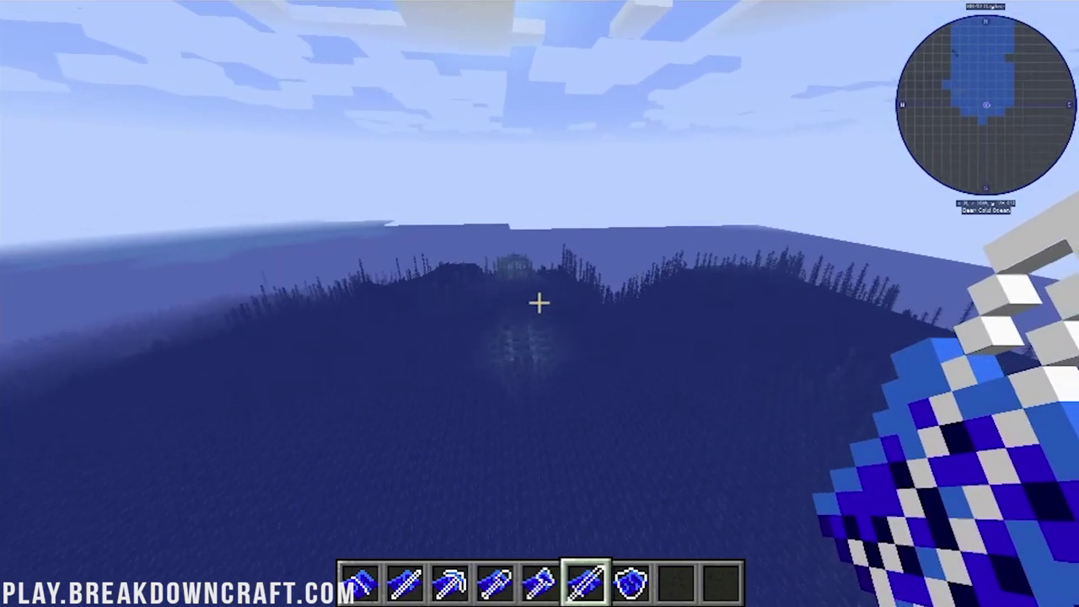
key(w)
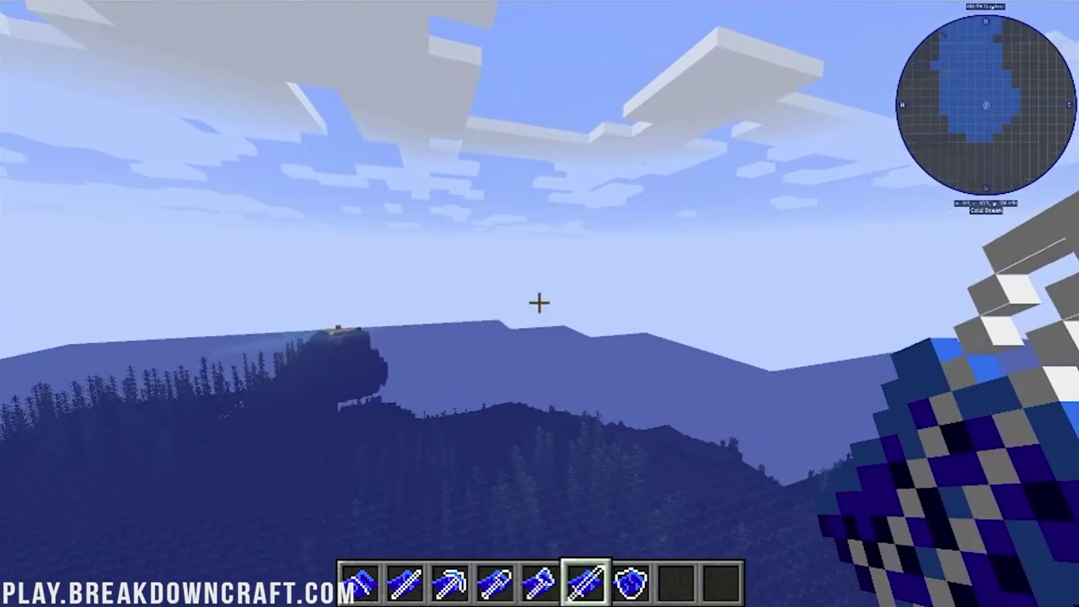
key(w)
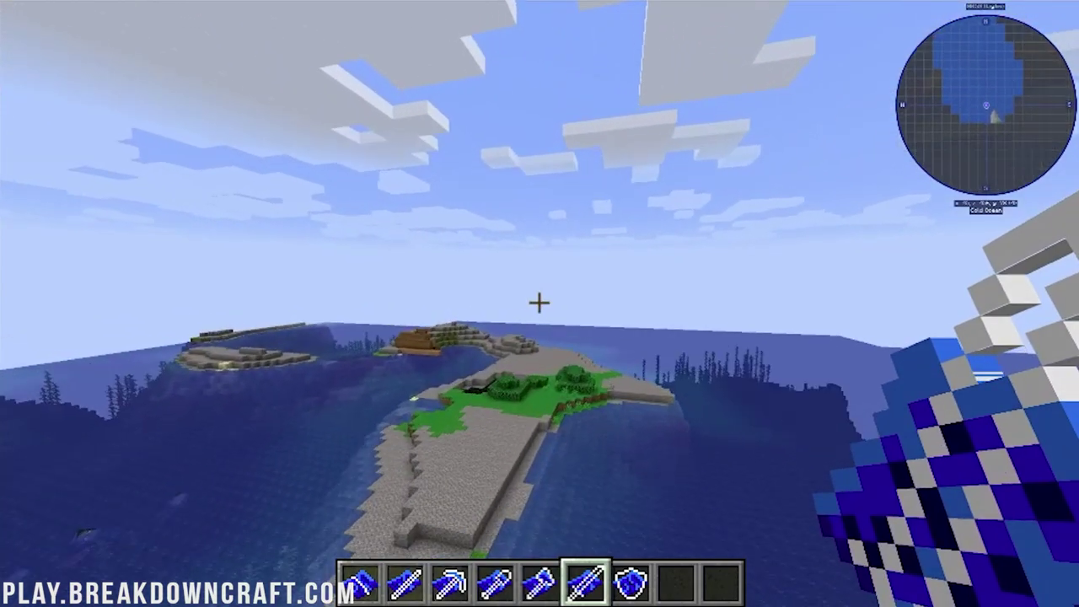
key(w)
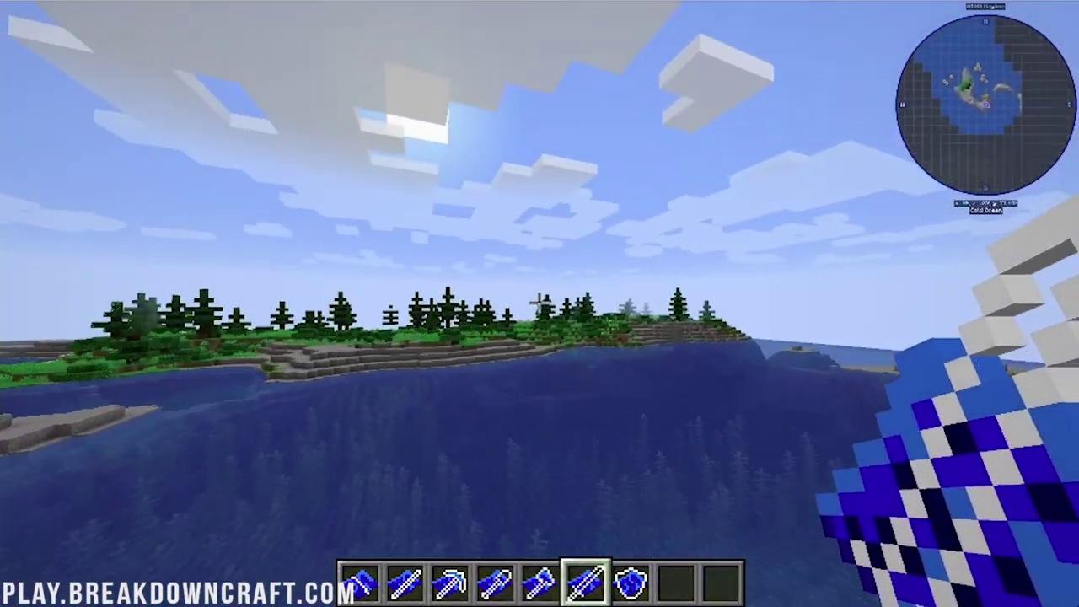
key(w)
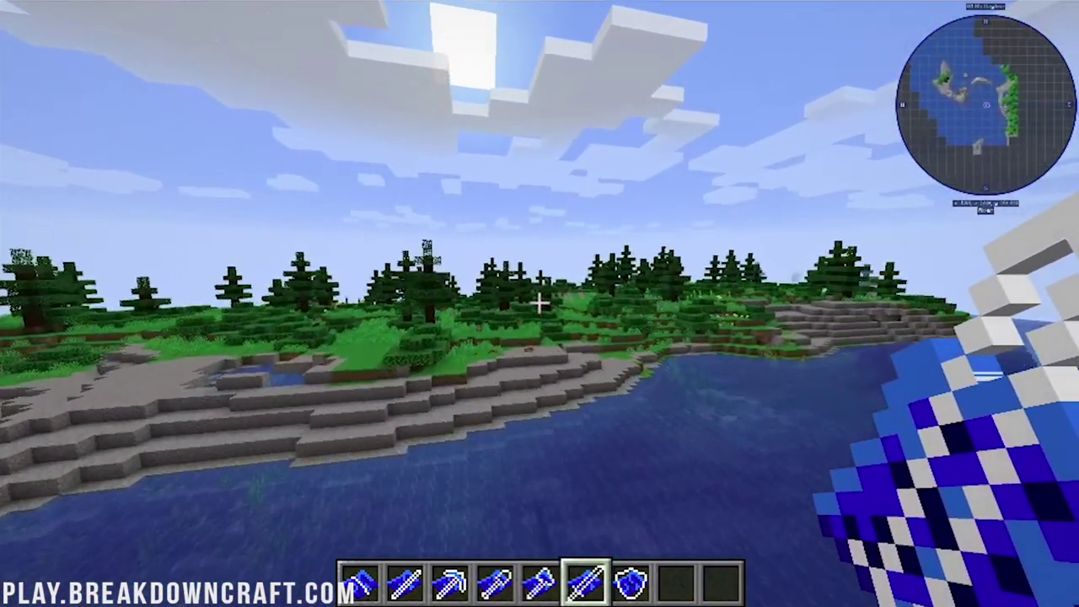
Step: Save an in-game screenshot and keep flying east over the meadow with the debug overlay turned on
key(F1)
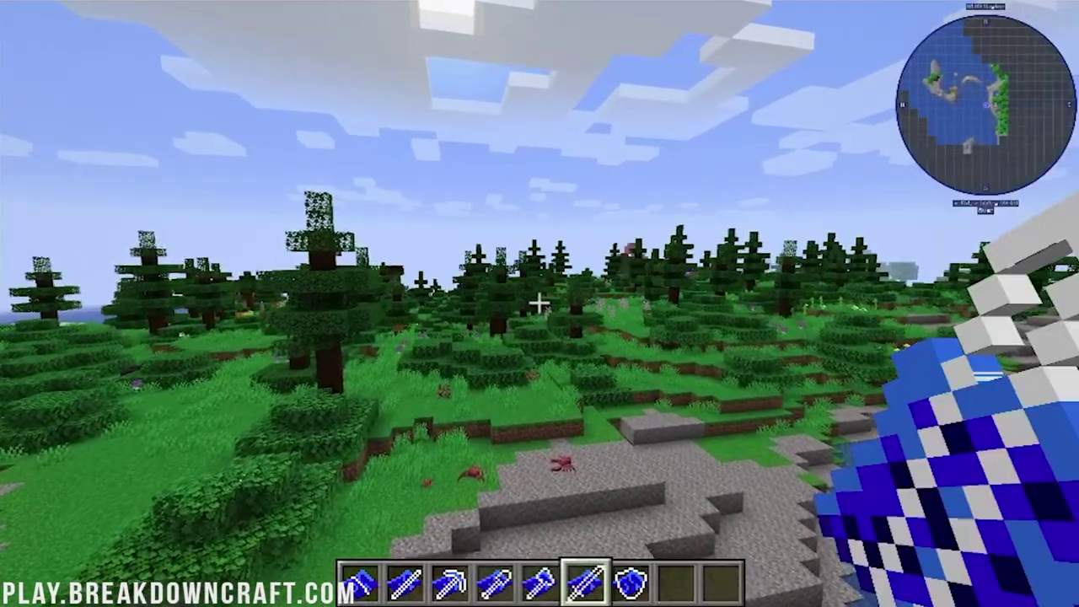
key(F2)
key(F3)
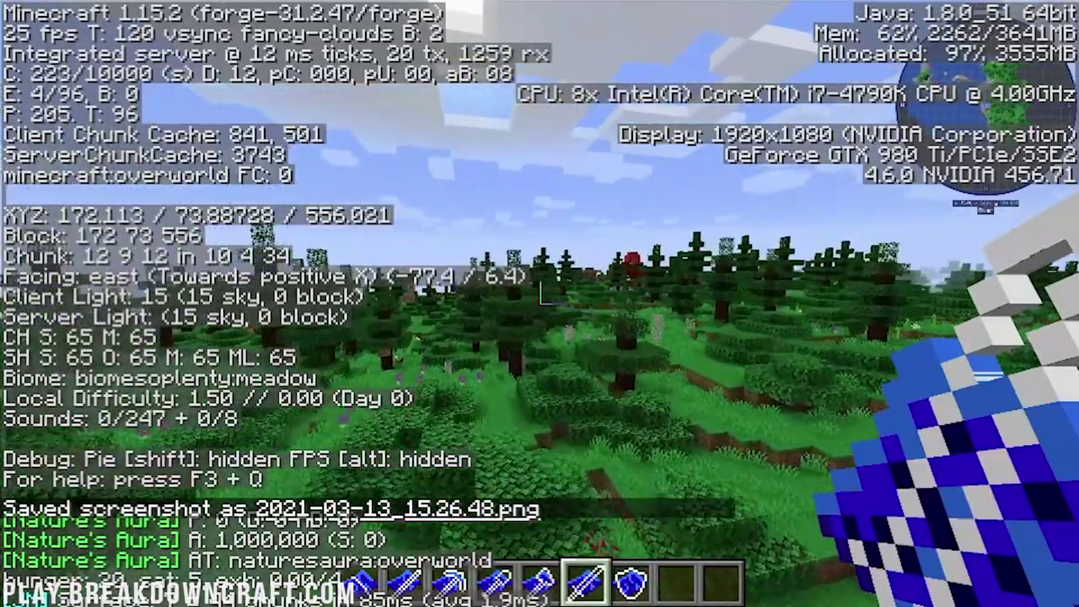
key(w)
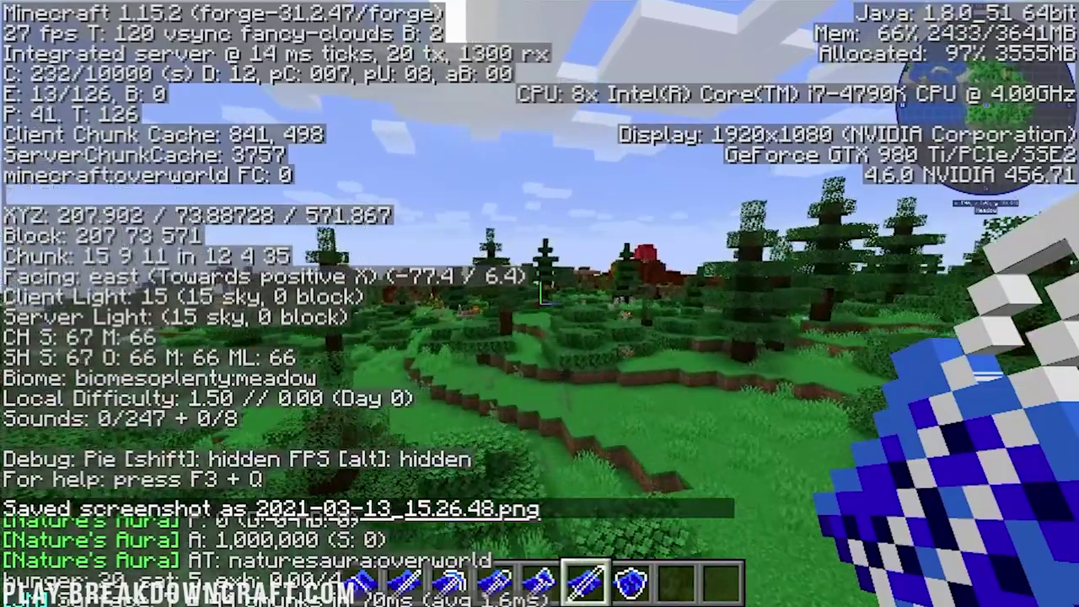
key(w)
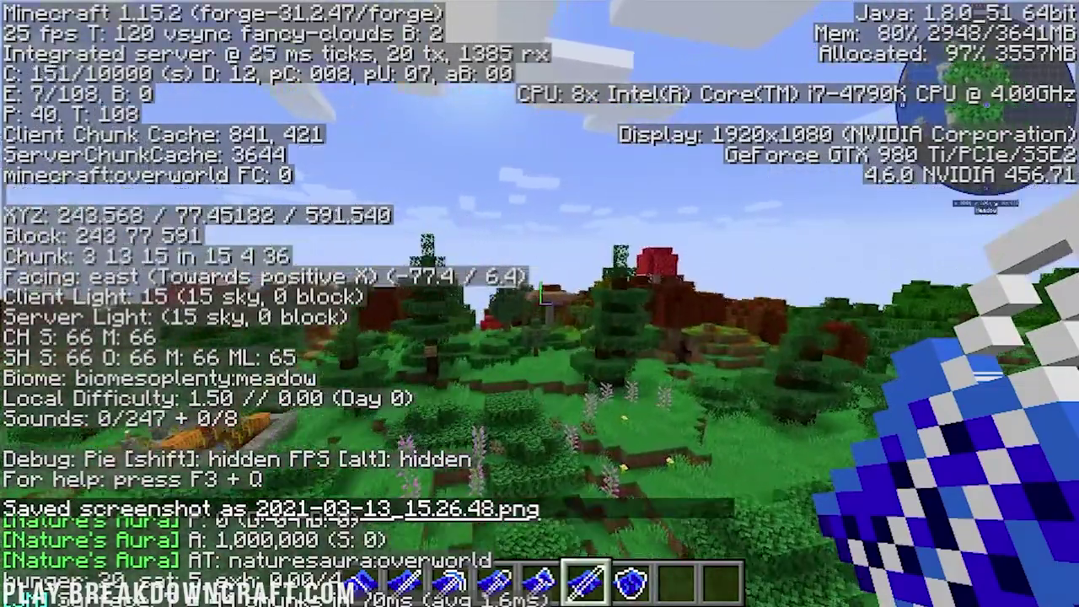
Step: Fly farther east over the meadow toward the colorful forest and turn off the debug overlay
key(w)
key(Escape)
key(Escape)
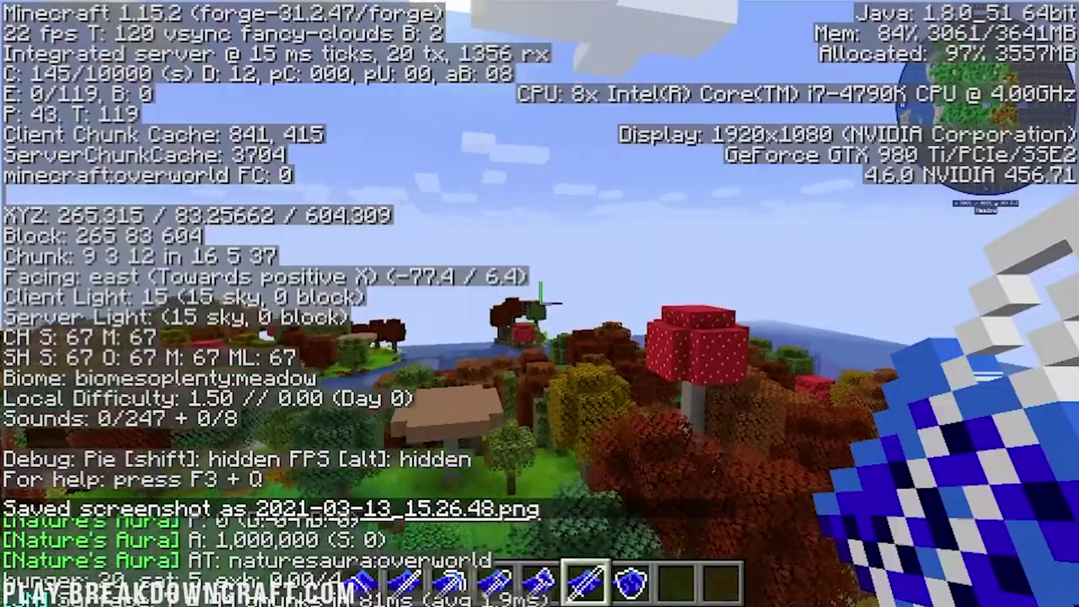
key(F3)
key(Escape)
key(Escape)
Step: Open the creative inventory and look through all seven pages of item categories, ending on page 7
key(e)
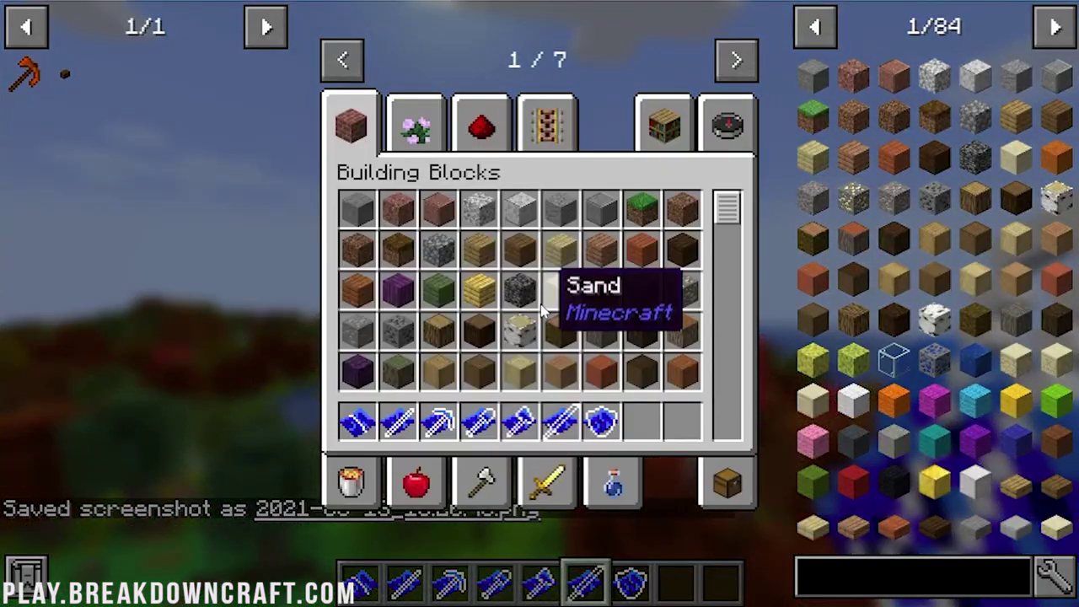
click(737, 61)
click(736, 61)
click(736, 61)
click(737, 60)
click(736, 61)
click(736, 61)
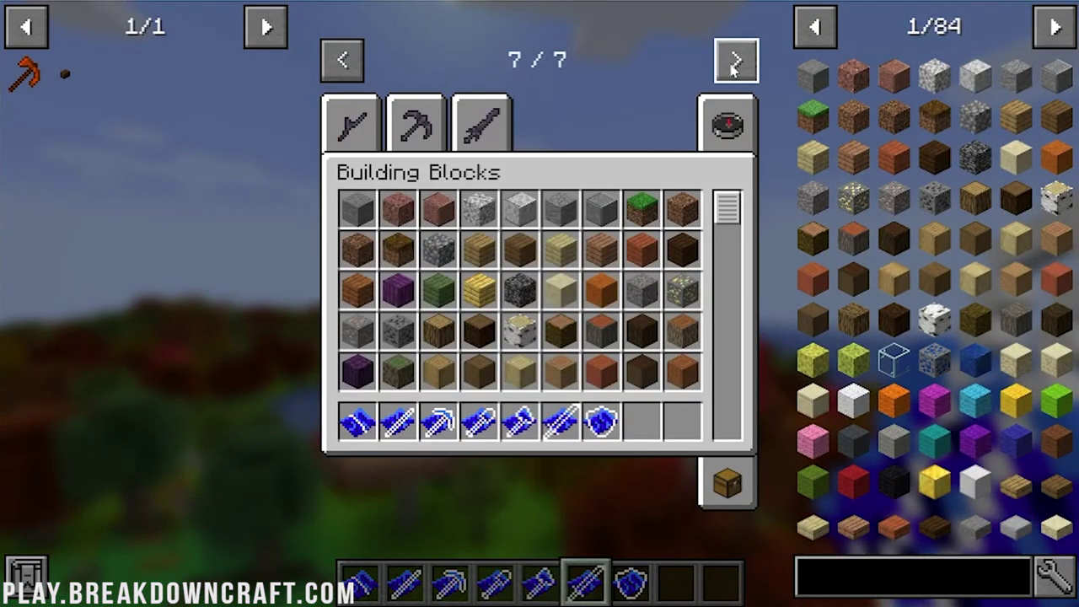
click(342, 60)
click(343, 60)
click(342, 60)
click(342, 60)
click(342, 60)
click(343, 60)
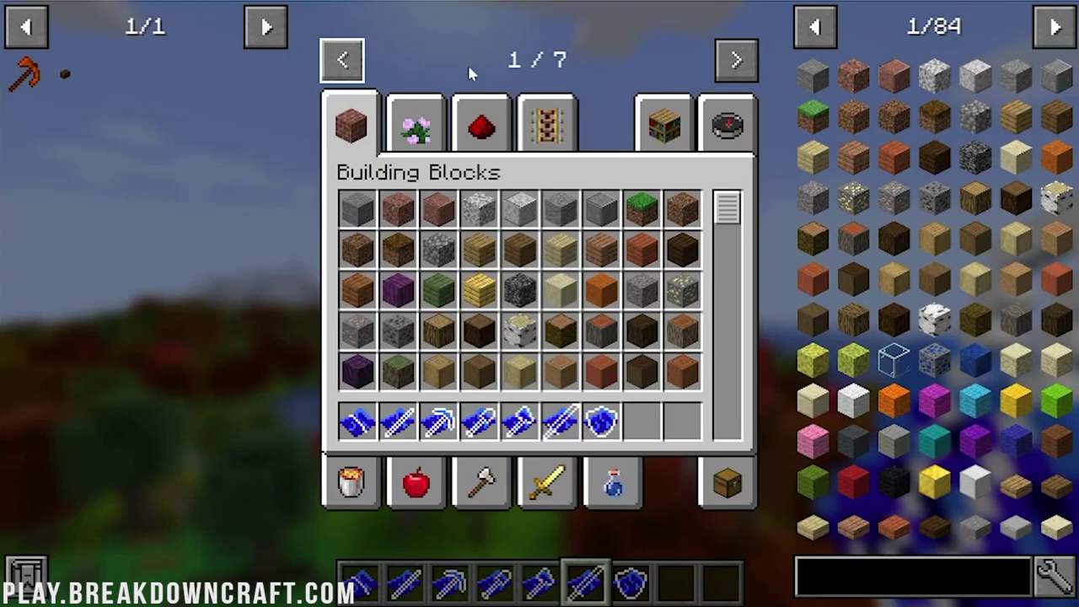
click(737, 61)
click(736, 60)
click(737, 60)
click(736, 60)
click(736, 61)
click(737, 61)
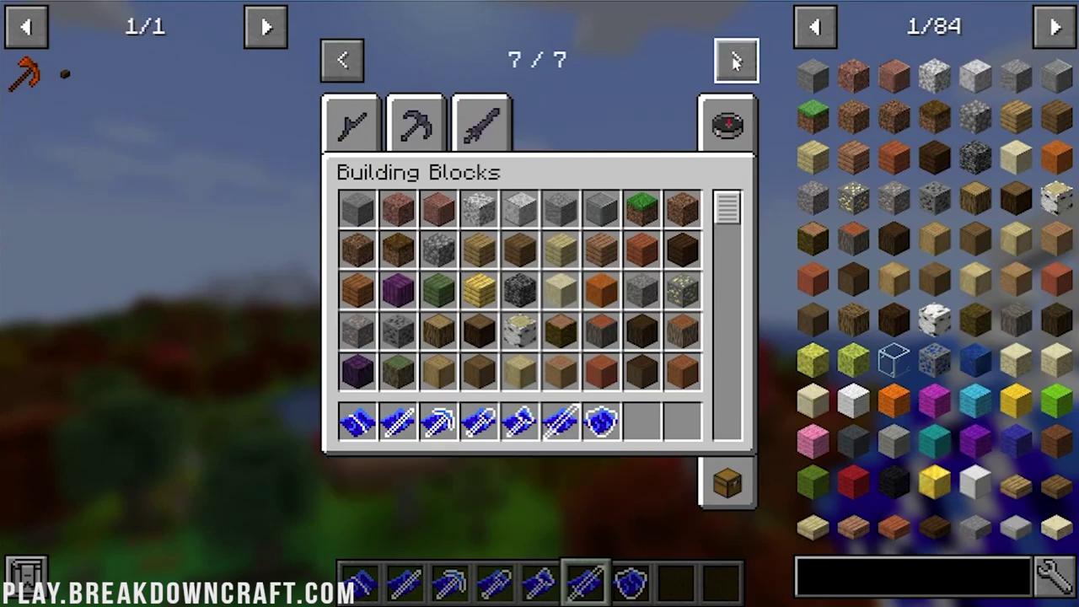
Step: Search all items in the creative inventory for "bio"
click(729, 123)
text(b)
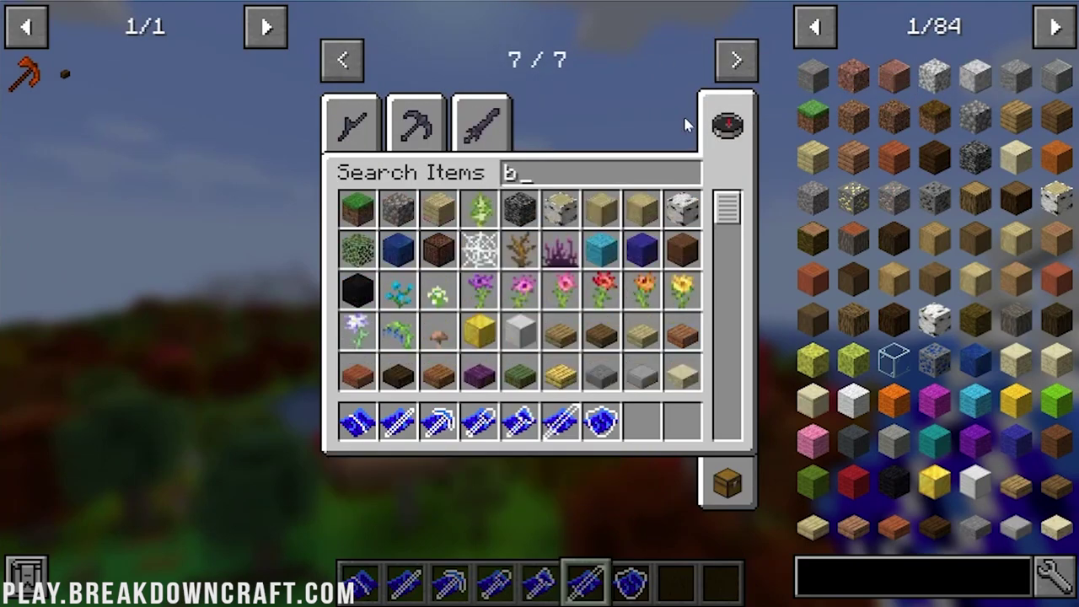
text(m)
key(BackSpace)
text(io)
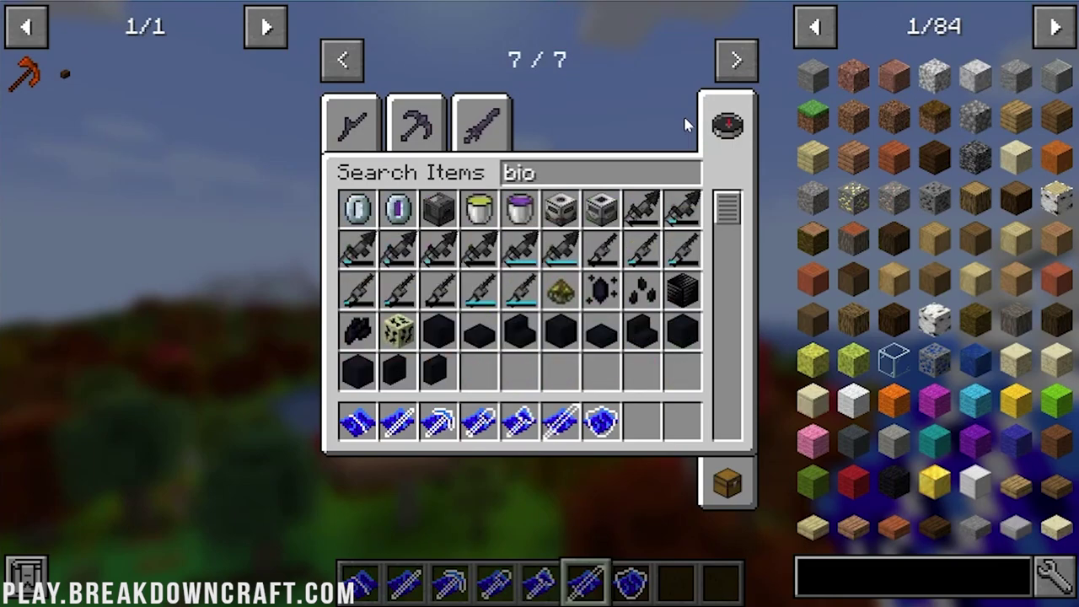
Step: Search the creative items for "tool" instead and return to the world with the Shield Blueprint selected
key(BackSpace)
key(BackSpace)
key(BackSpace)
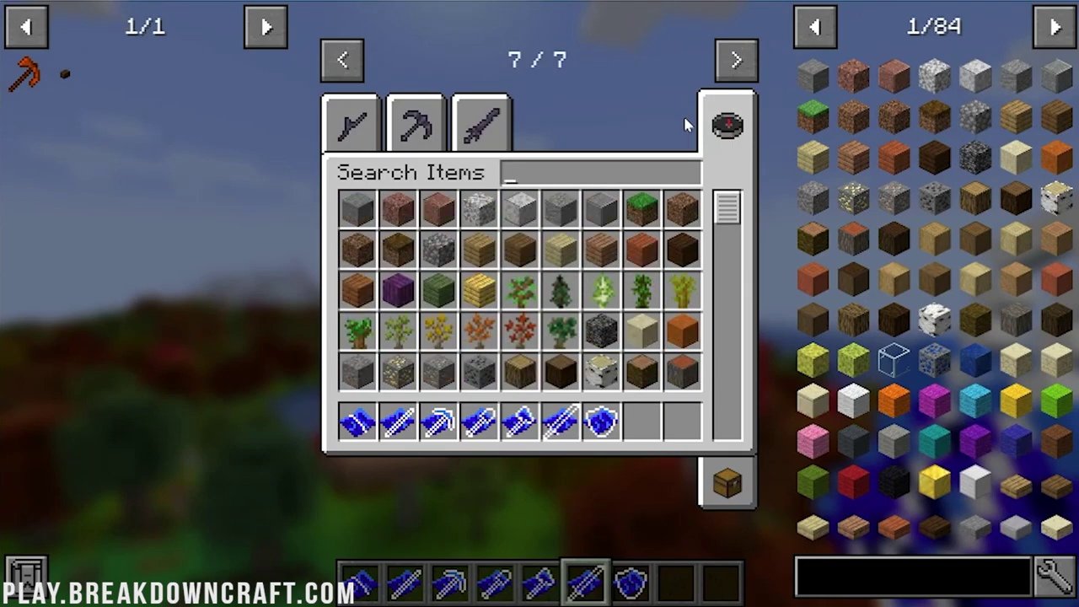
text(tool)
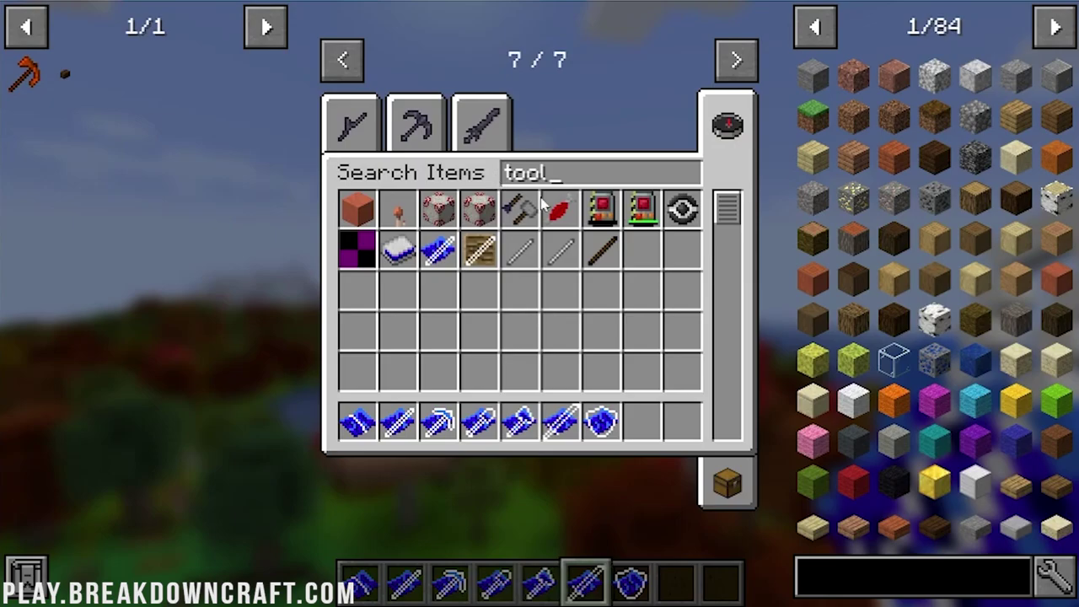
key(Escape)
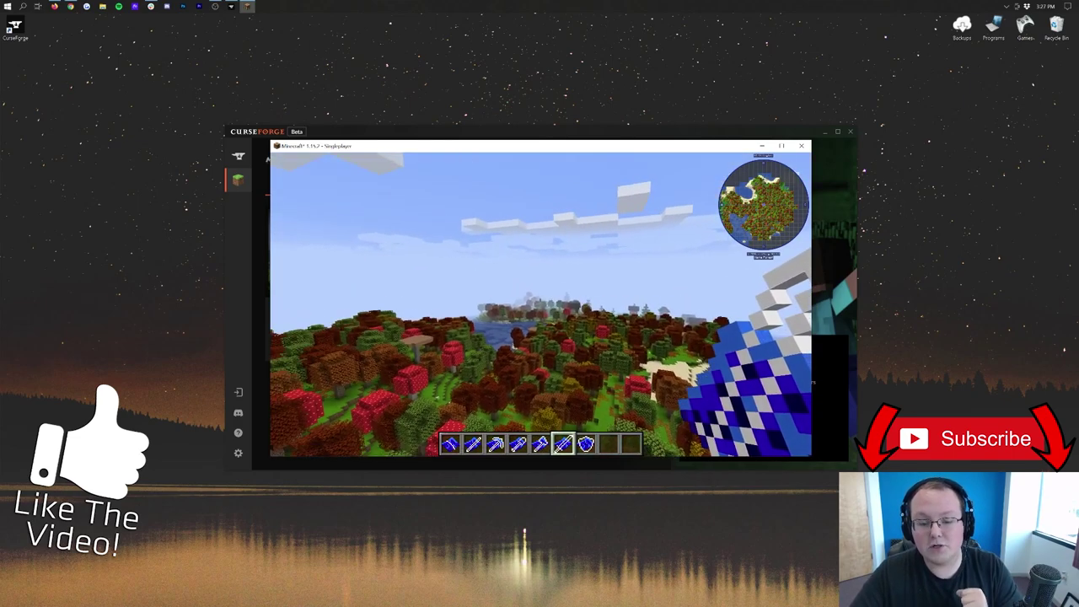
scroll(539, 304, down, 1)
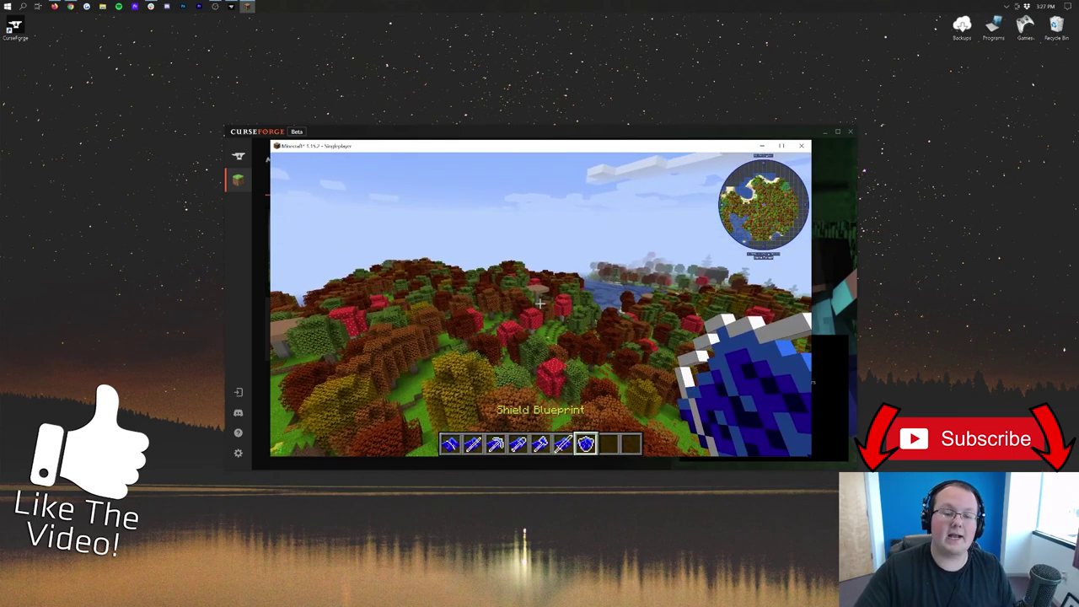